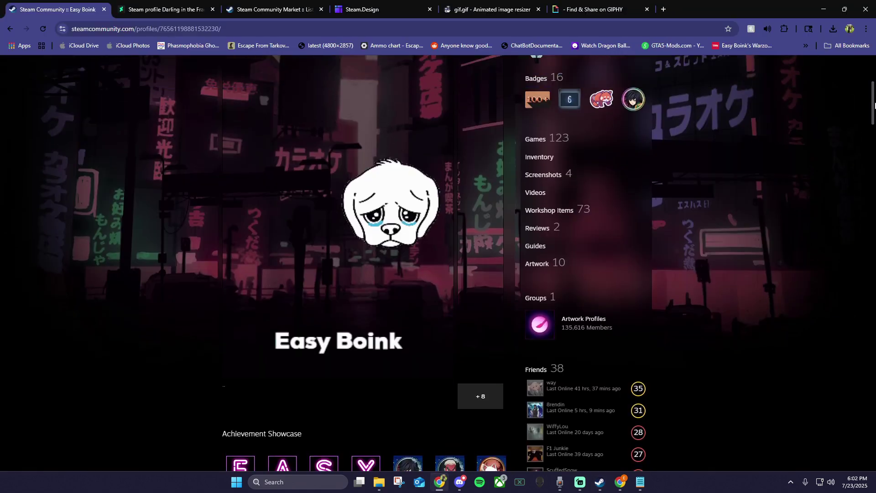
Step: Open the Points Shop's Backgrounds and list all 935 animated profile backgrounds
scroll(438, 263, up, 2)
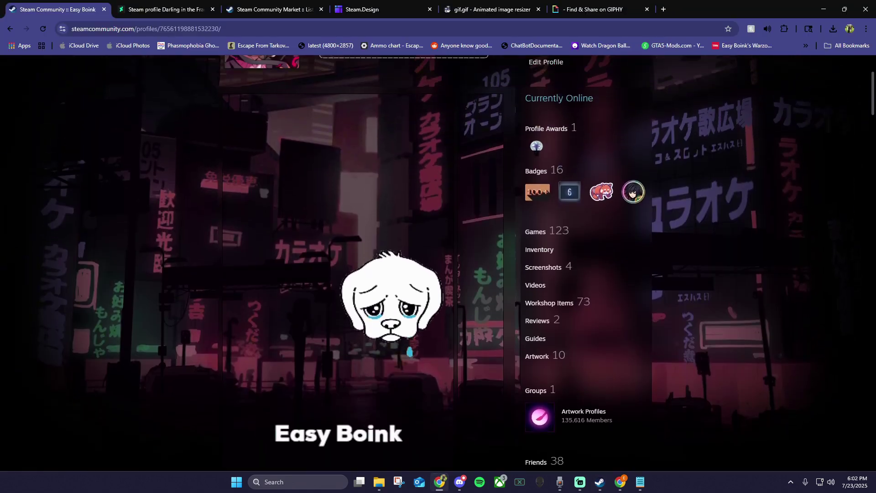
scroll(438, 263, up, 3)
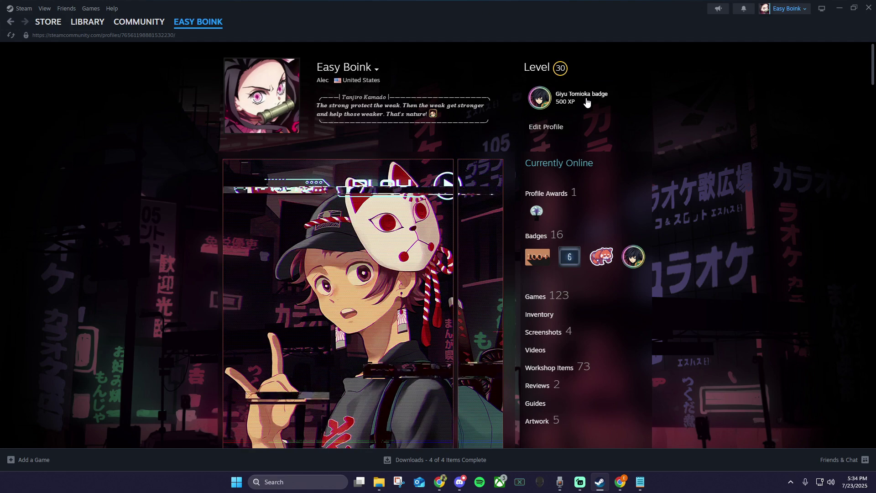
mouse_move(50, 29)
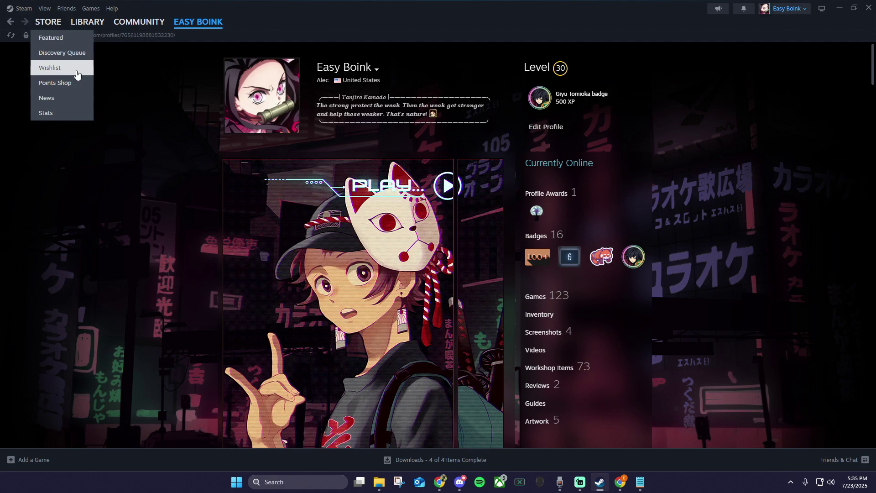
click(68, 83)
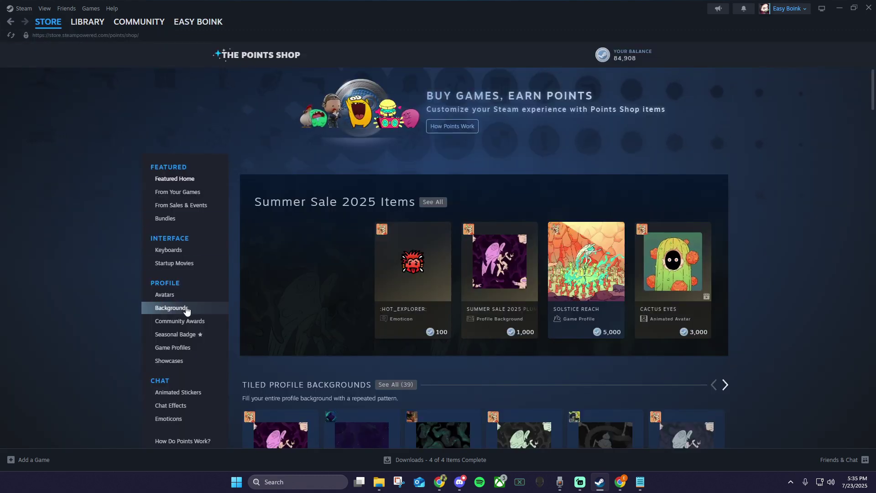
click(163, 307)
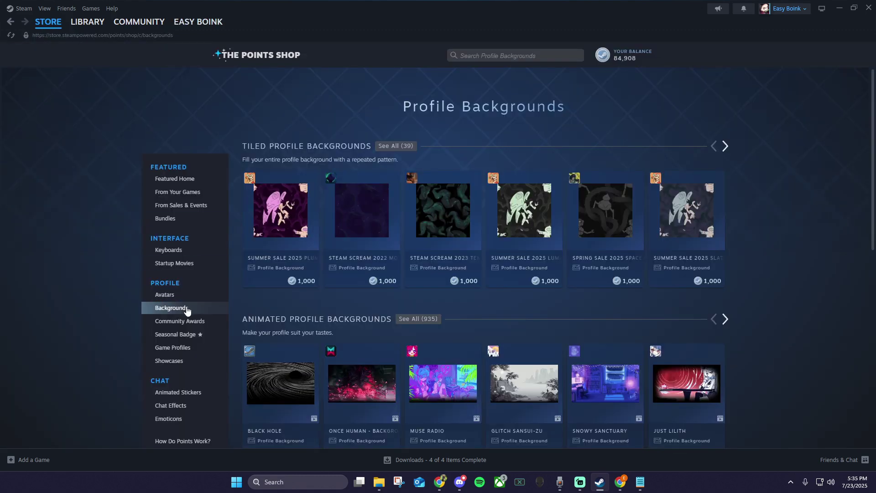
click(410, 319)
drag(873, 179, 873, 231)
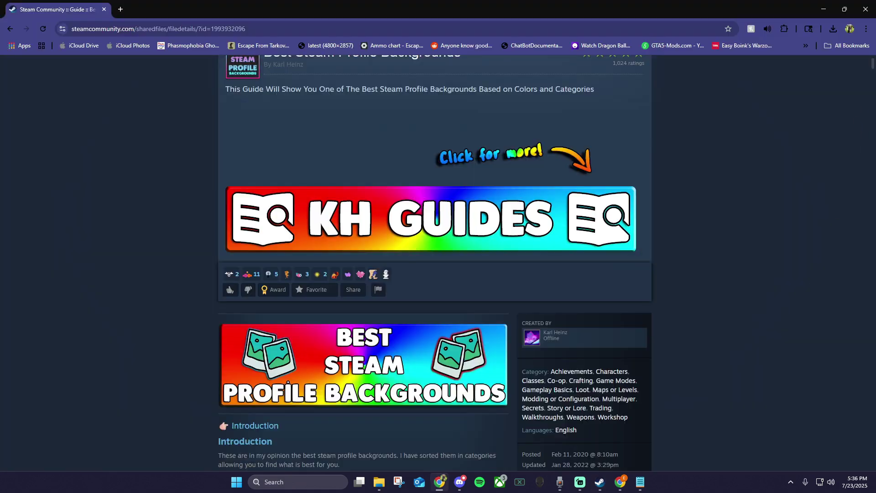
Step: Browse the guide's Purple, Anime, Horror and Black-White sections, then open the Arkham City market listing's prices
drag(872, 68, 873, 72)
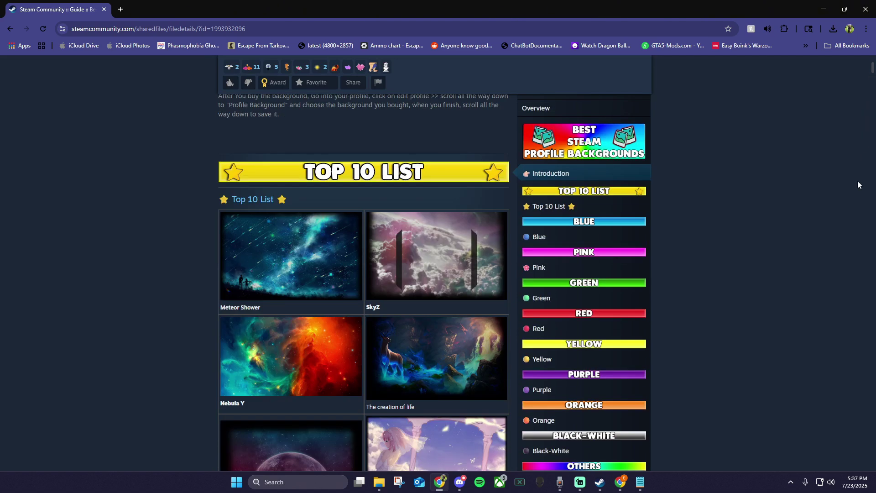
scroll(692, 224, down, 2)
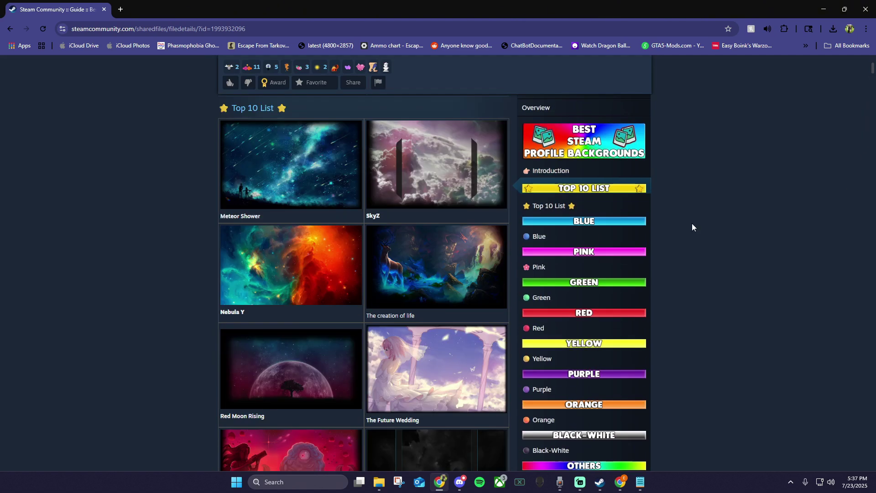
click(541, 389)
click(542, 408)
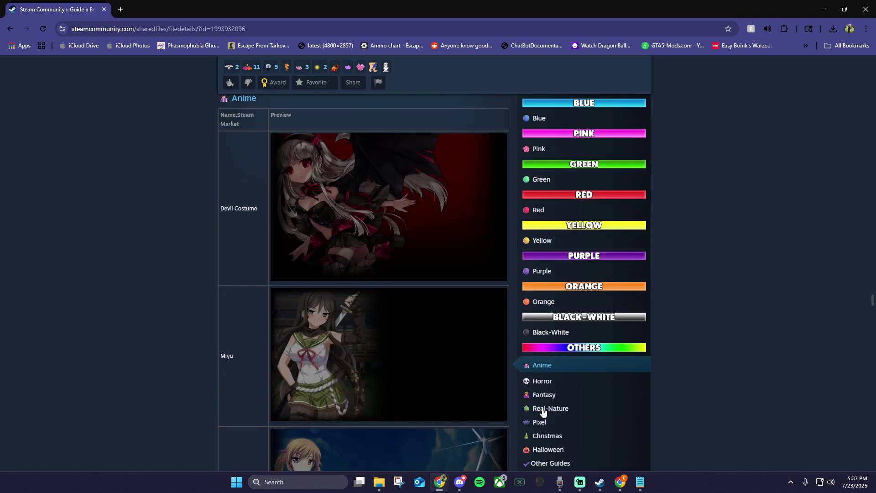
click(545, 382)
click(552, 316)
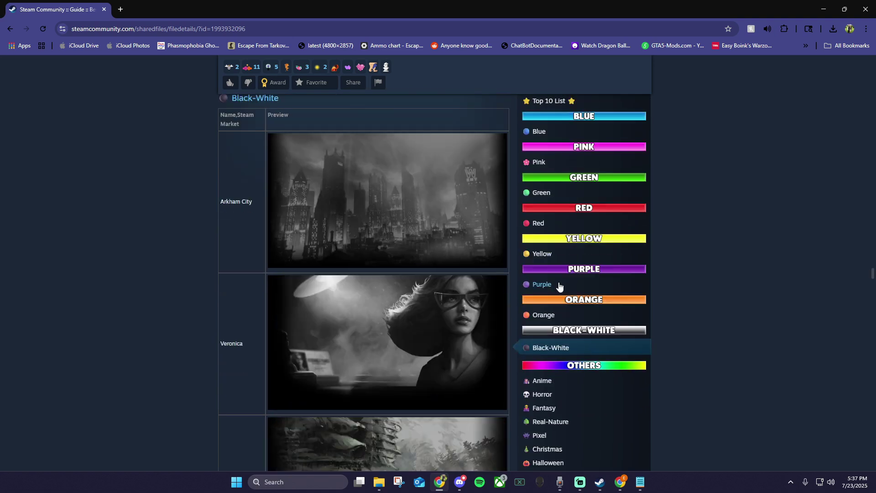
click(239, 203)
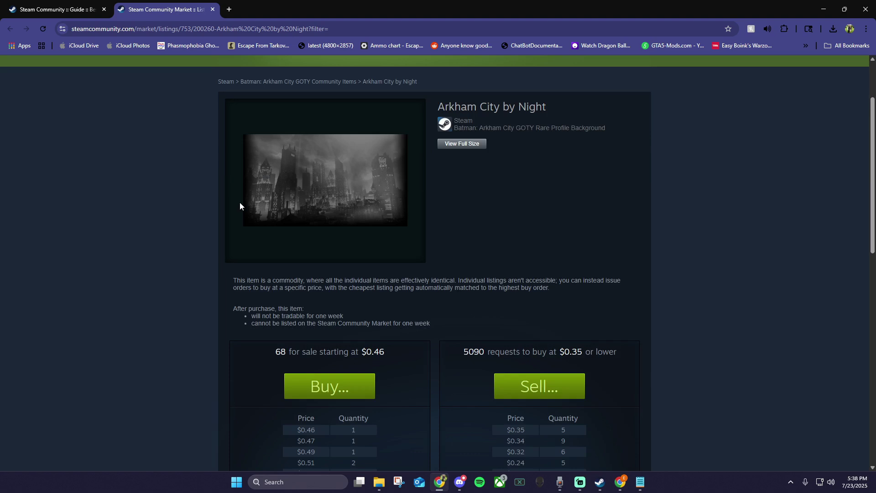
scroll(432, 290, down, 2)
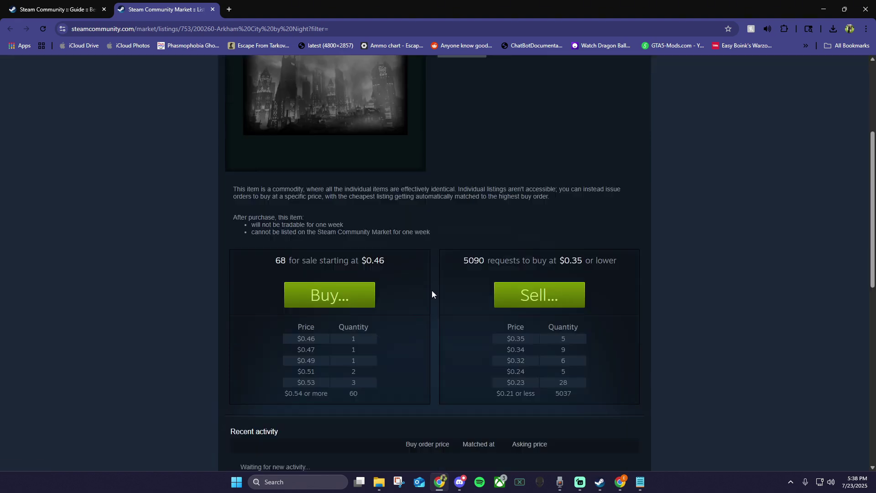
Step: Search Google for 'Deviant art steamwork art' from the Google homepage
click(398, 262)
key(alt+Home)
click(64, 29)
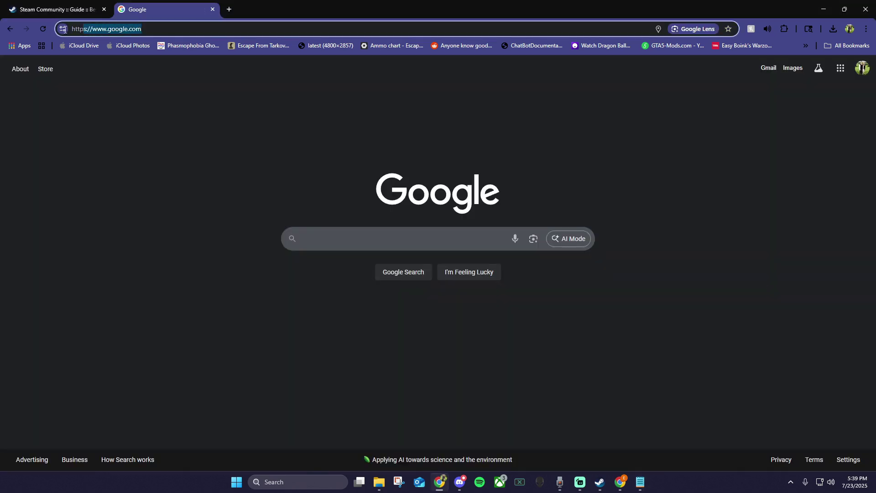
text(Deviant art steamwork art)
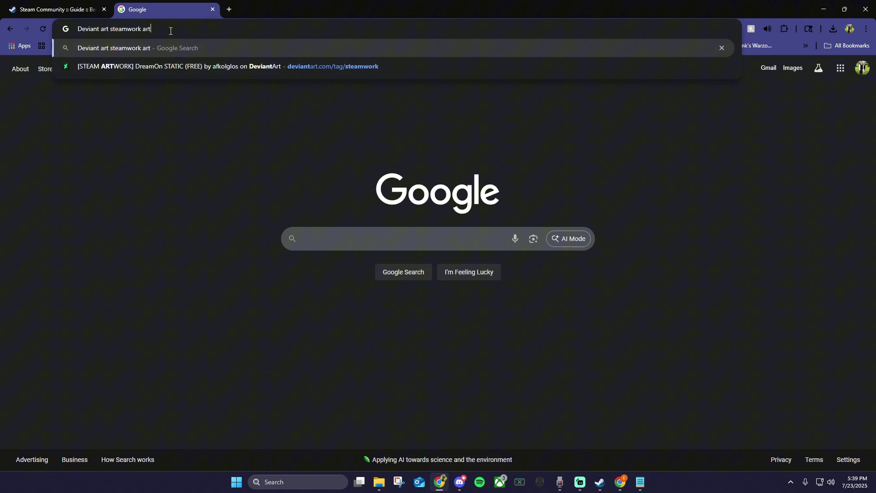
key(Return)
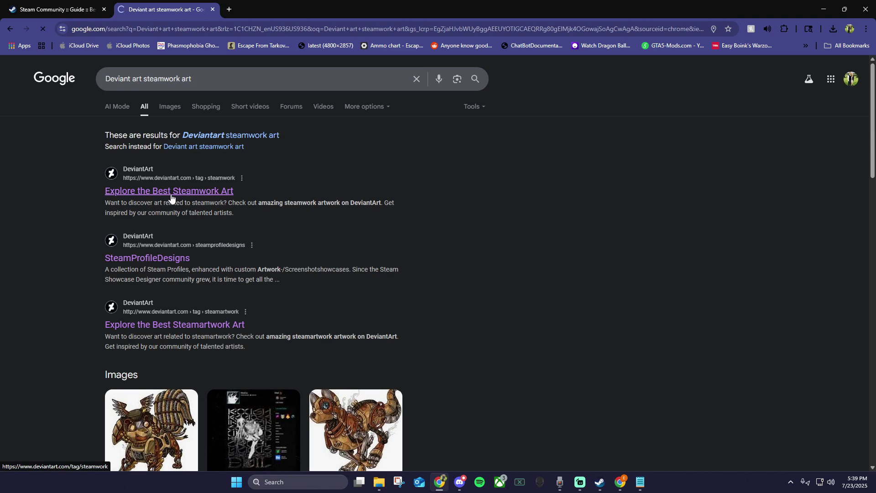
Step: Open the Darling in the Franxx artwork page on DeviantArt
scroll(241, 264, down, 5)
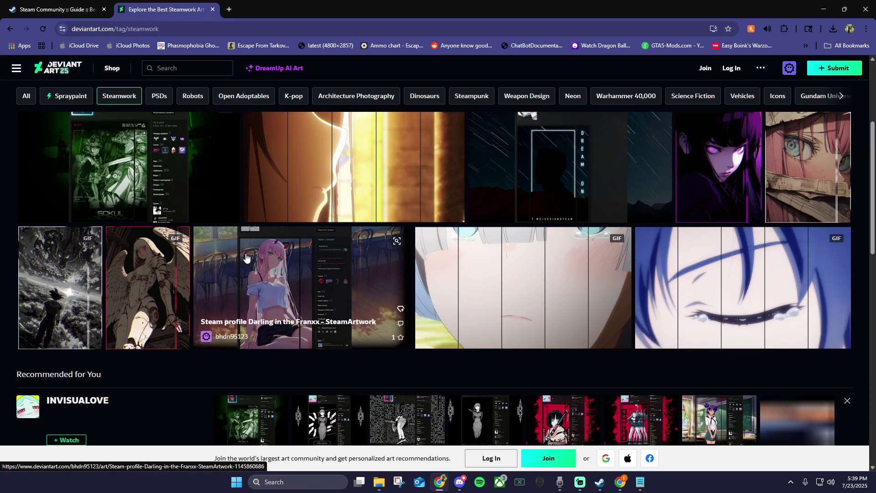
click(213, 251)
key(Right)
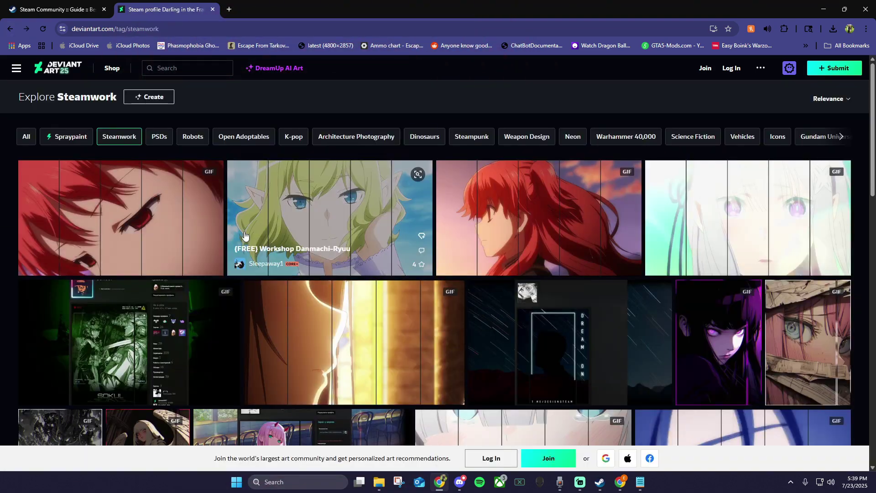
click(557, 270)
click(269, 262)
Step: Follow its background link to the Secluded market listing, check the $0.06 price, and return to Steam
scroll(156, 255, down, 7)
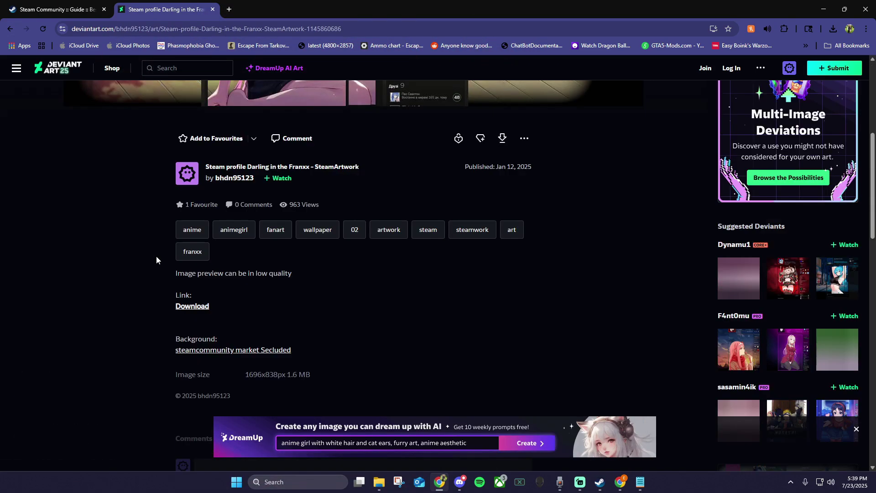
click(203, 259)
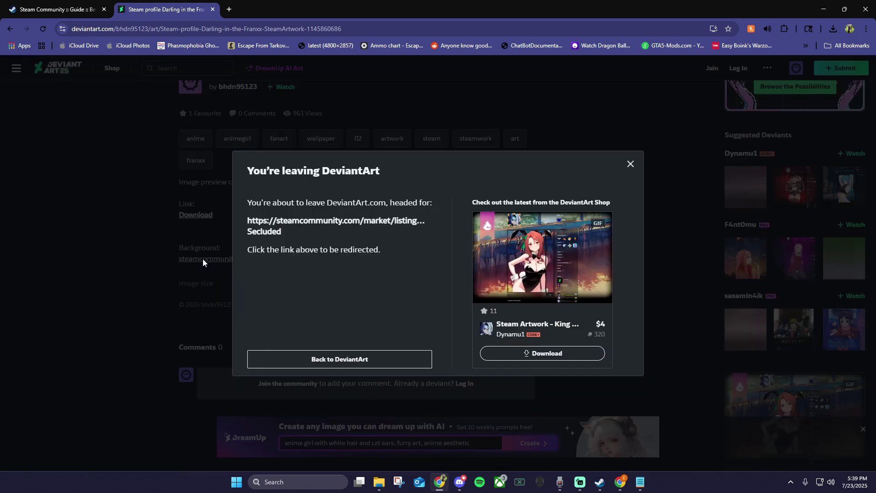
click(303, 223)
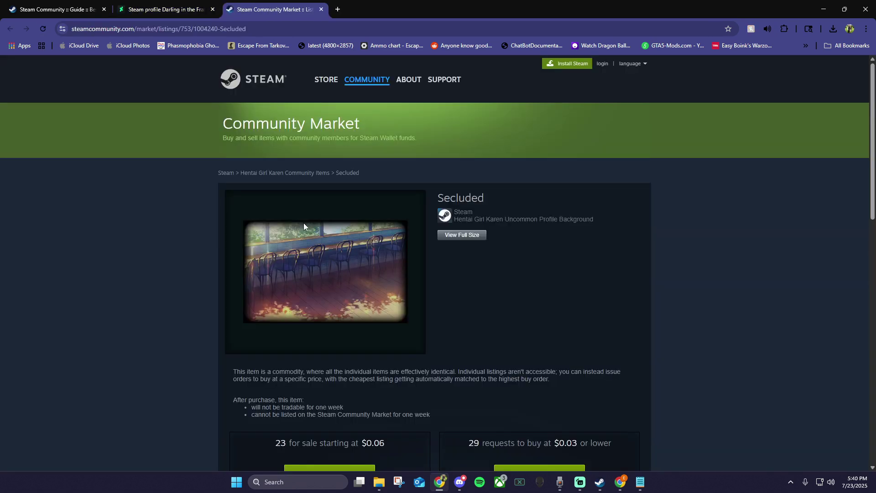
scroll(303, 222, down, 4)
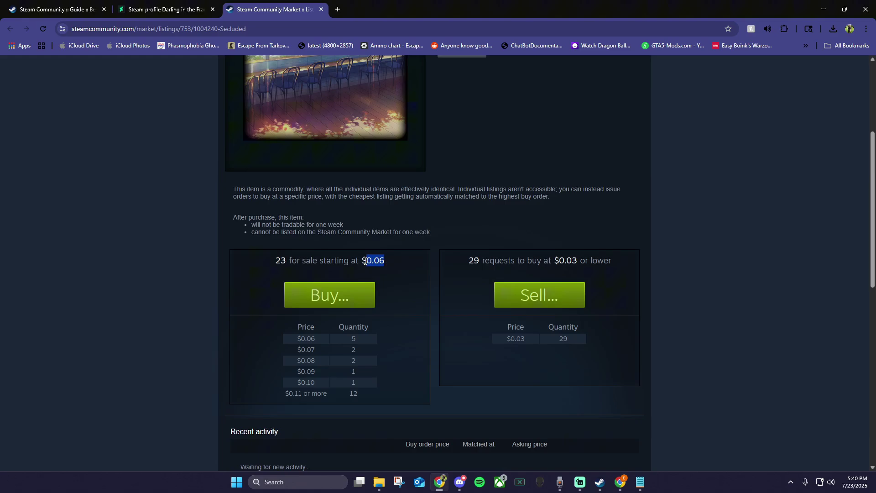
key(alt+Tab)
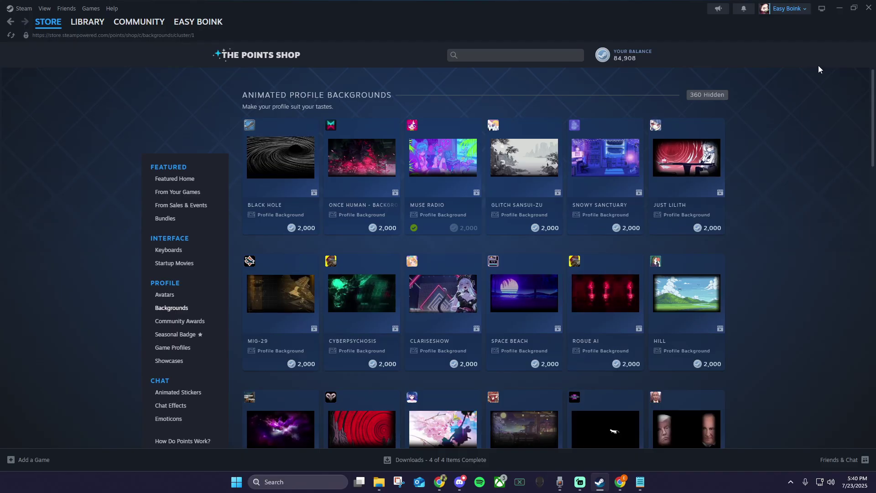
Step: Edit the profile, save Tokyo as the profile background, and view the profile
click(805, 9)
click(803, 21)
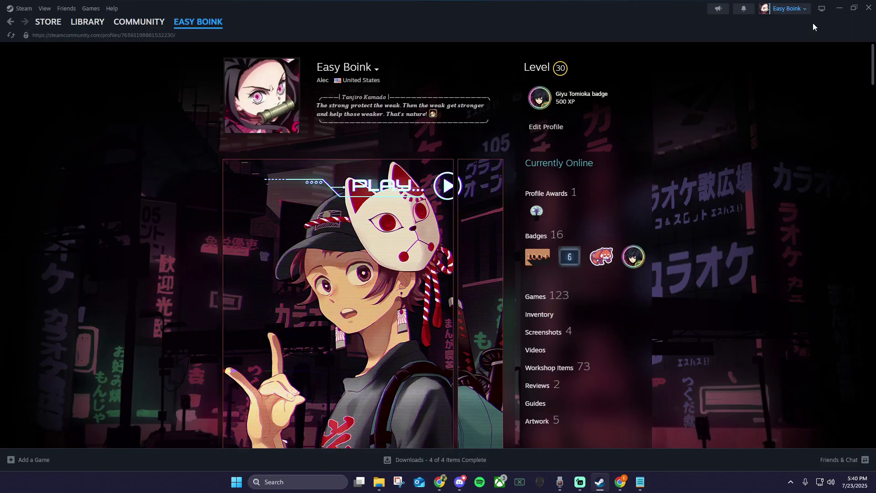
click(550, 127)
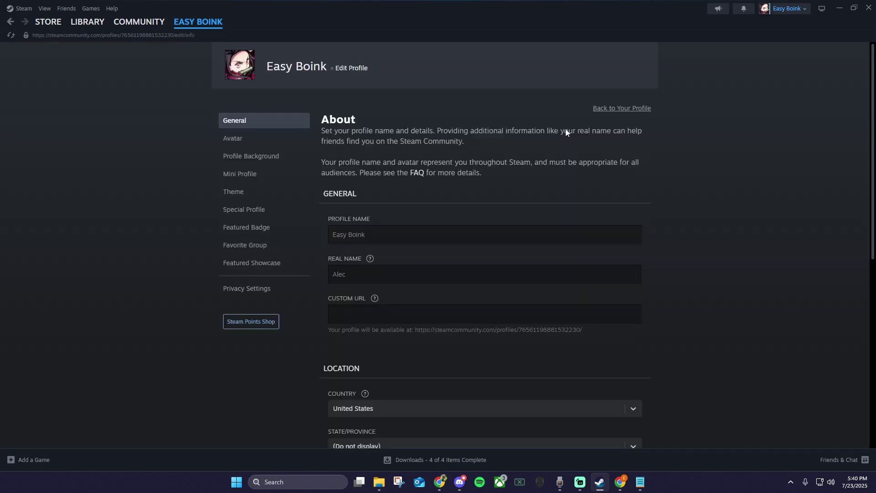
click(294, 158)
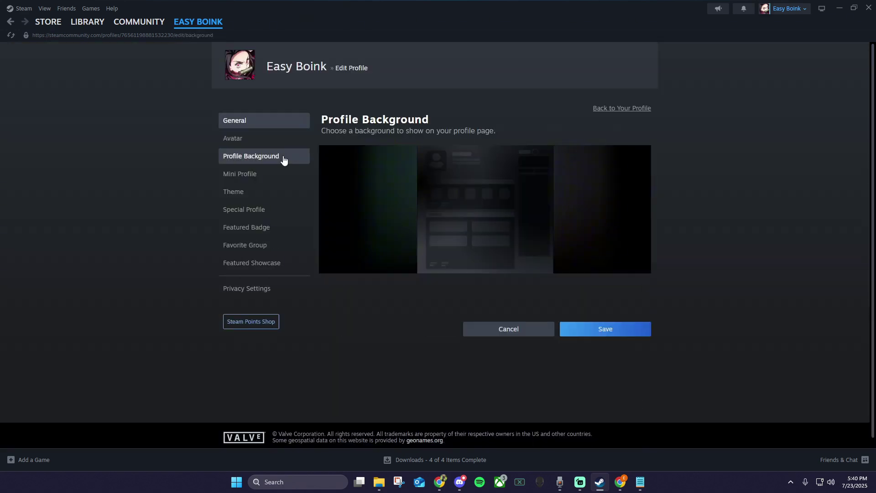
scroll(690, 319, down, 5)
scroll(647, 247, down, 1)
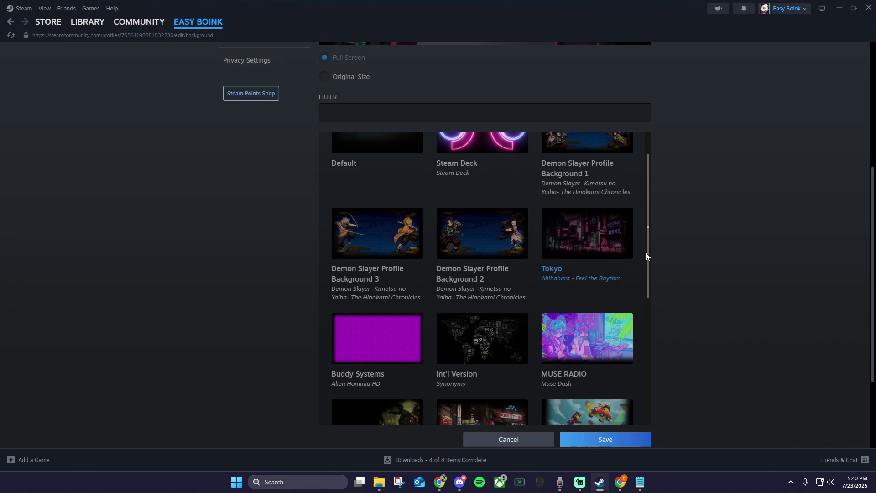
click(613, 444)
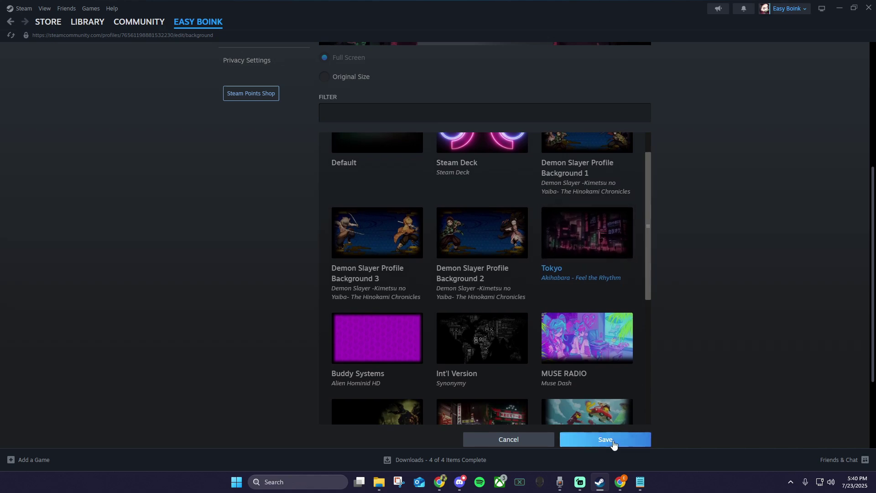
click(772, 15)
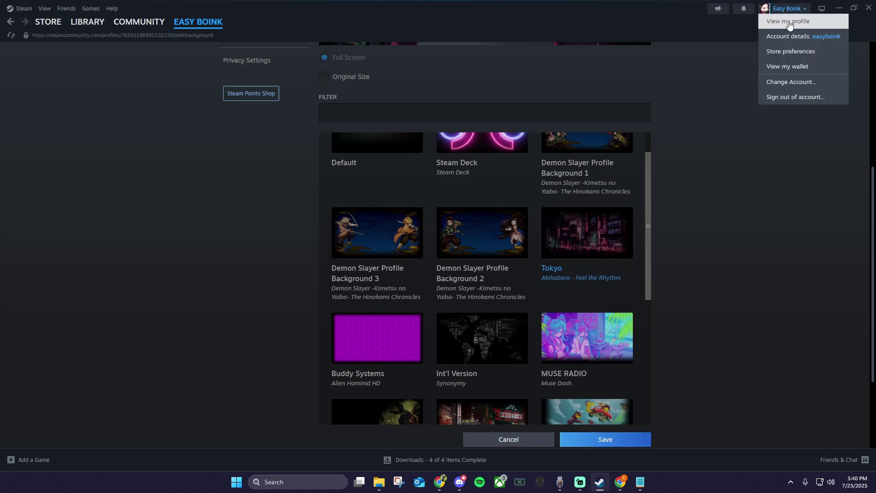
click(778, 21)
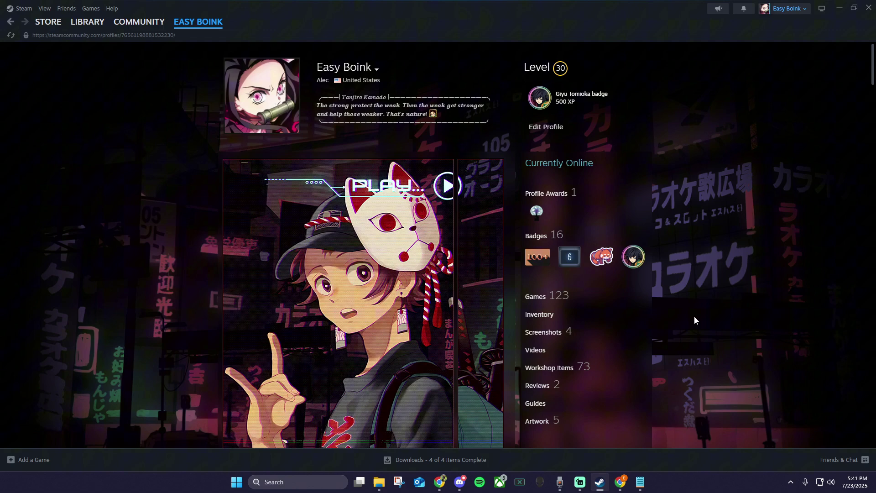
Step: Load the Steam Community Market and search it for 'Tokyo'
key(alt+Tab)
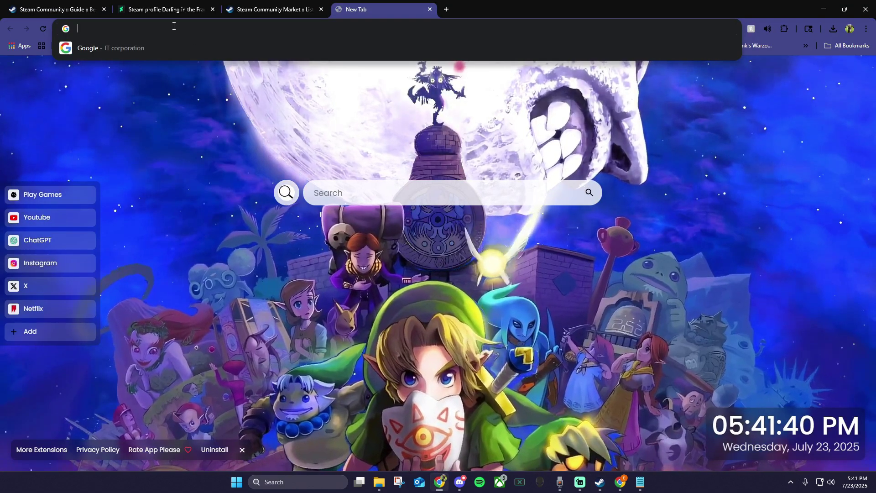
text(https://steamcommunity.com/market/search?)
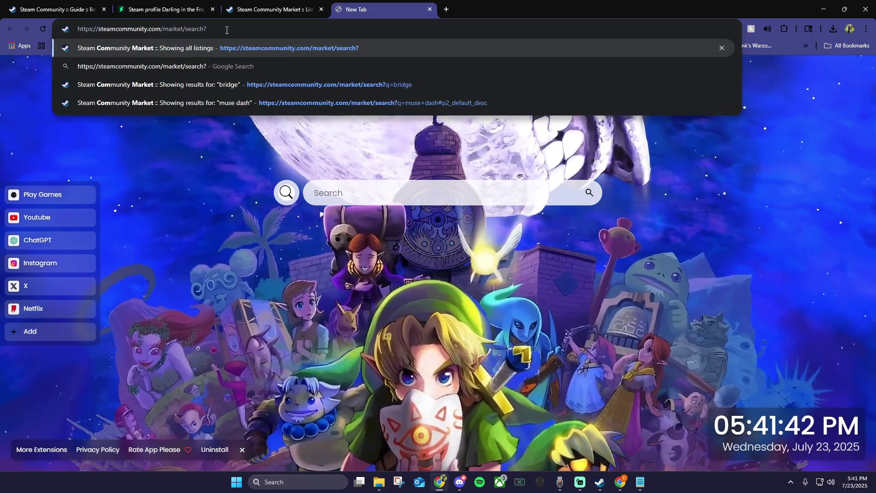
key(Return)
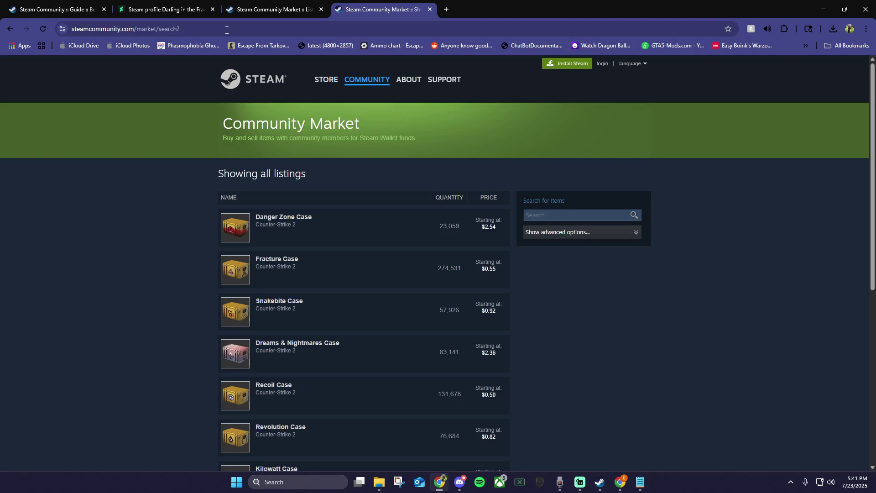
click(560, 201)
text(T)
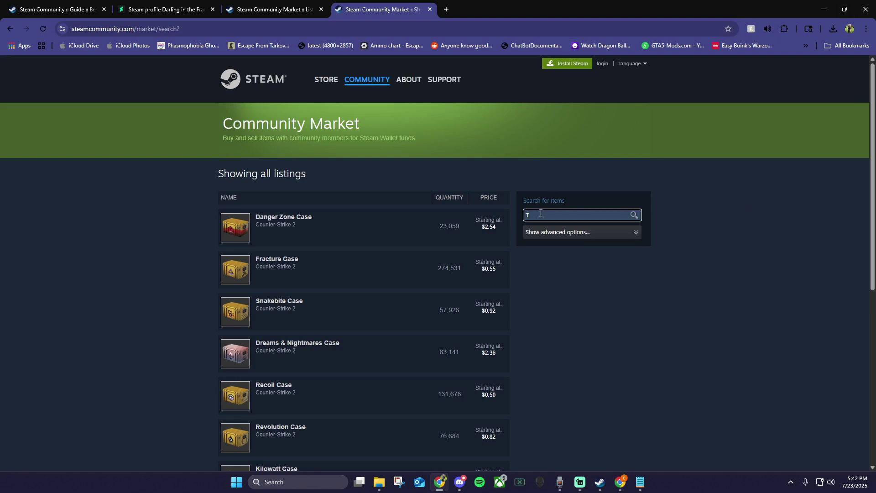
text(okyo)
key(Return)
scroll(352, 303, down, 3)
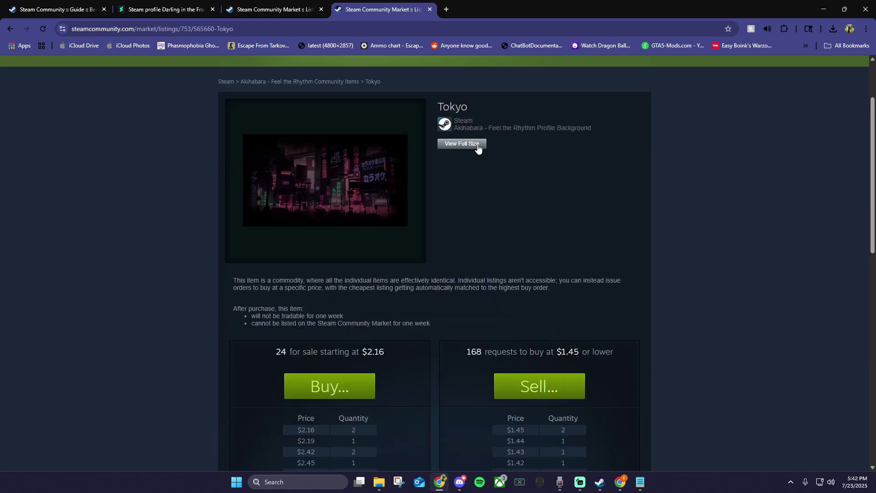
Step: Open the Akihabara background's full-size image and copy its image address
click(478, 145)
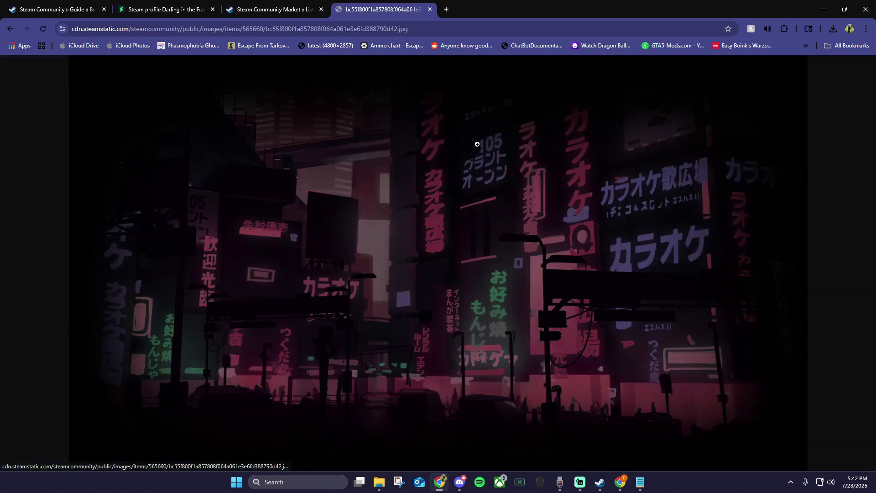
right_click(500, 253)
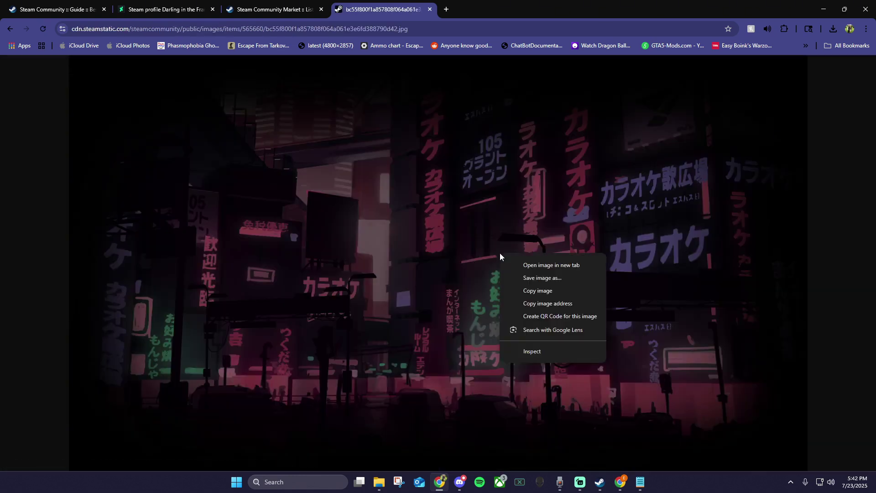
click(530, 303)
click(431, 29)
Step: On steam.design, paste the Tokyo image address into the background URL field to preview it
text(steam.)
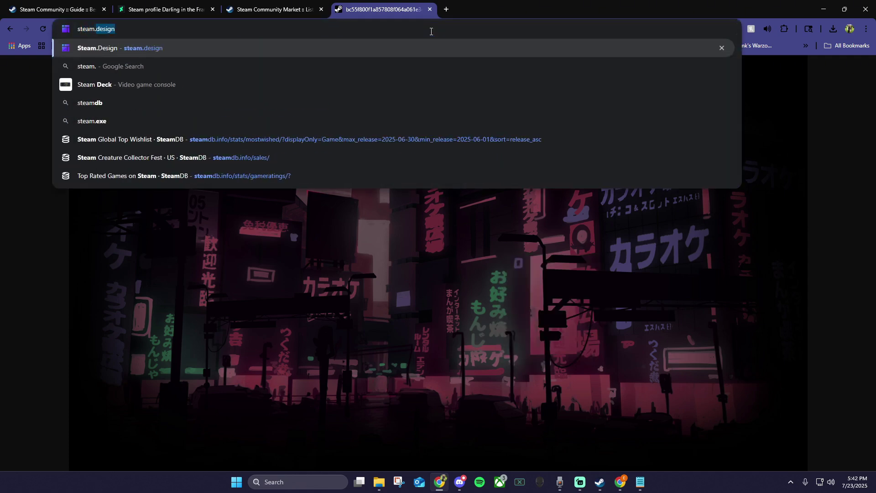
text(design)
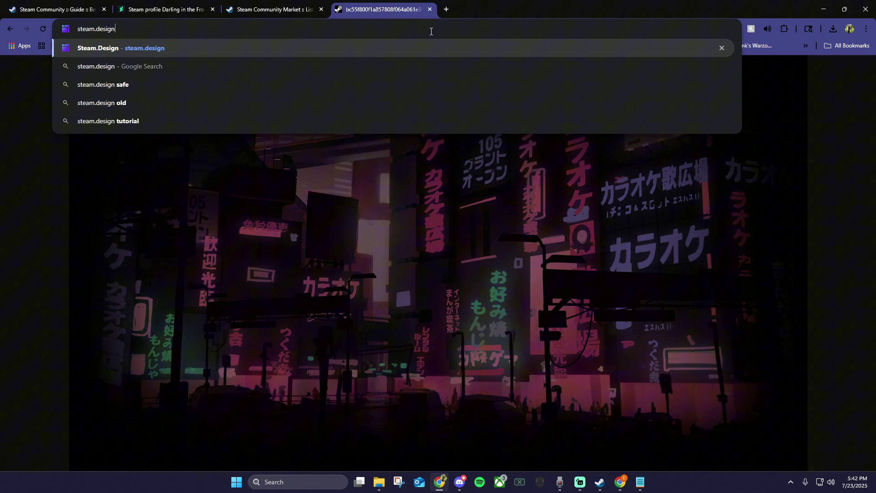
key(Return)
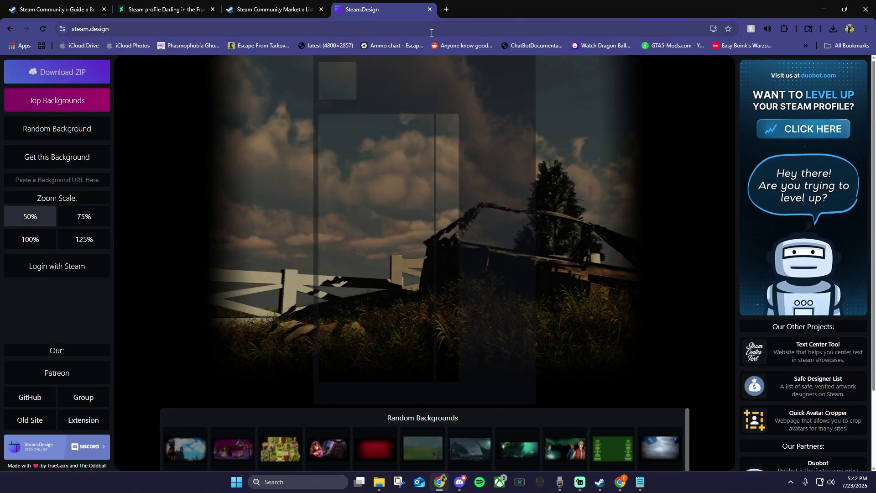
click(60, 179)
key(ctrl+v)
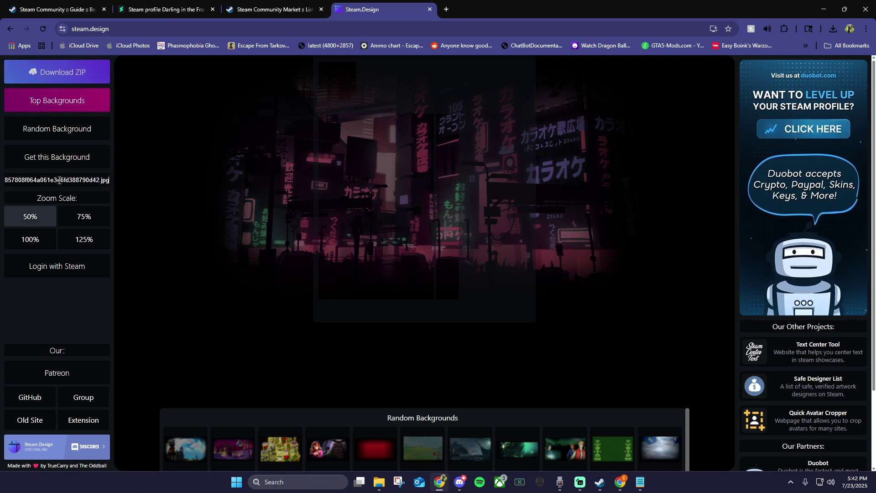
click(33, 216)
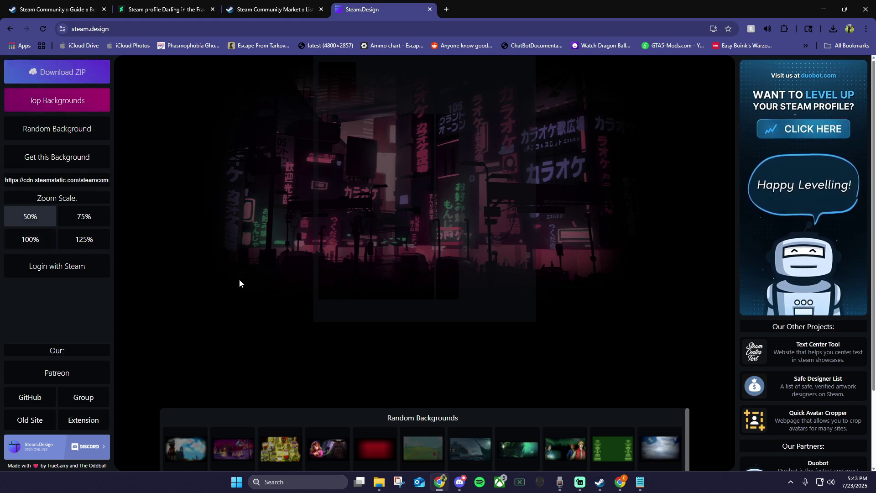
click(43, 217)
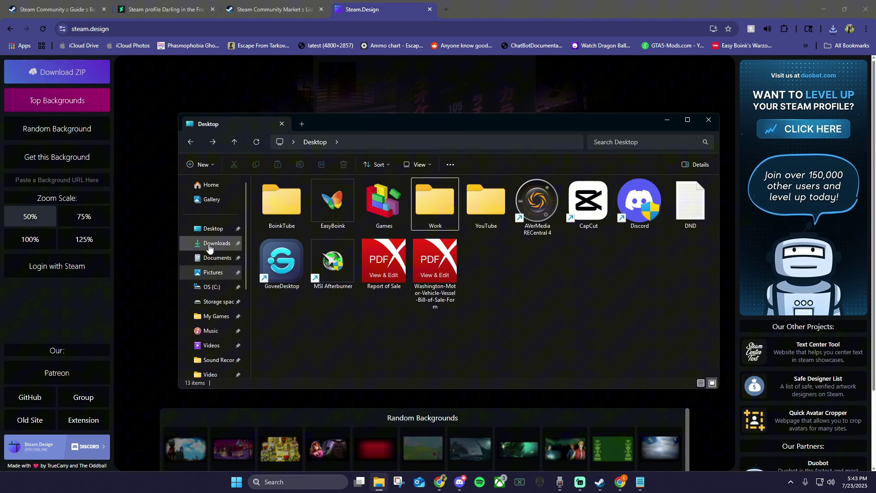
Step: Create a new folder named 'SteamBackground' on the Desktop
click(202, 166)
click(226, 185)
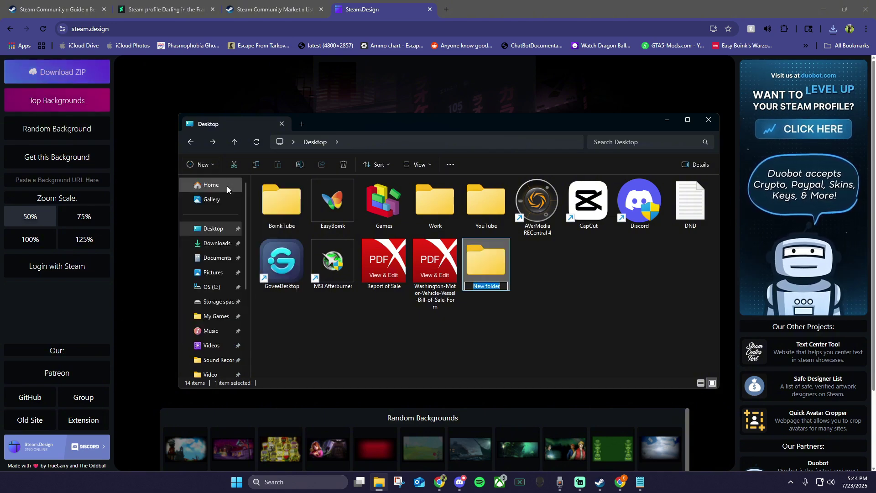
text(SteamB)
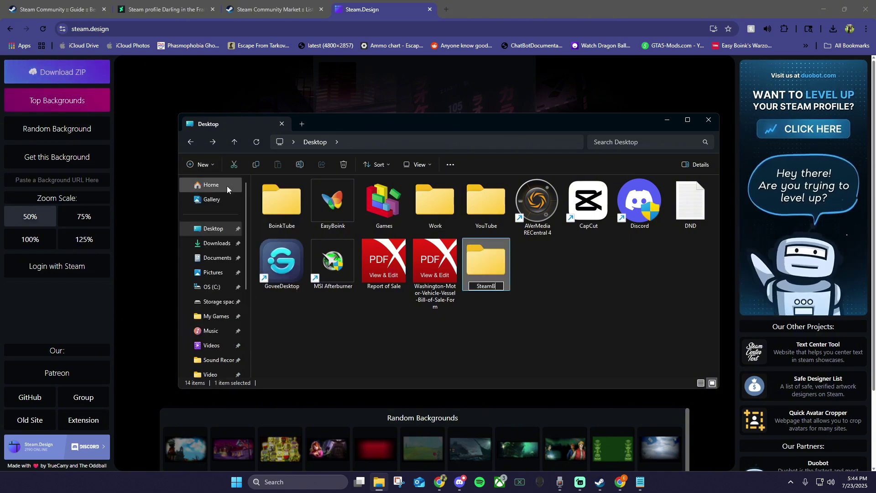
text(ackground)
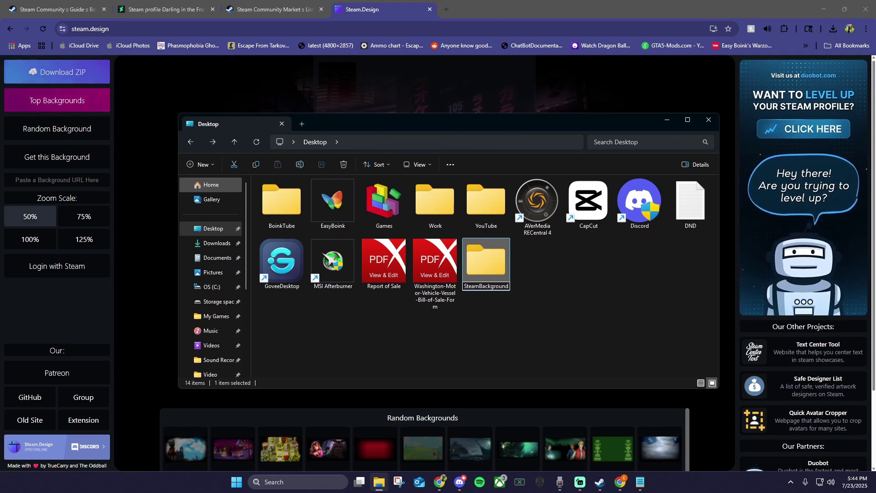
key(Return)
Step: Extract the steam.design_14c391 zip from Downloads into Desktop\SteamBackground
click(216, 244)
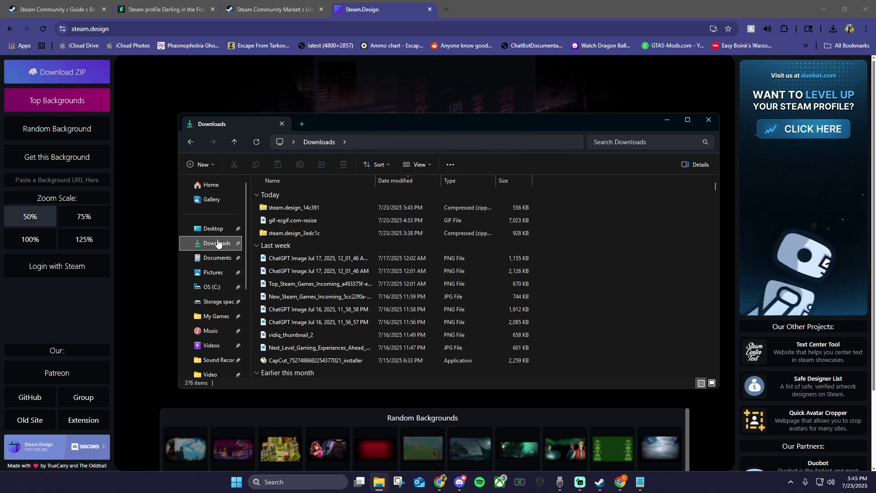
click(294, 208)
right_click(296, 208)
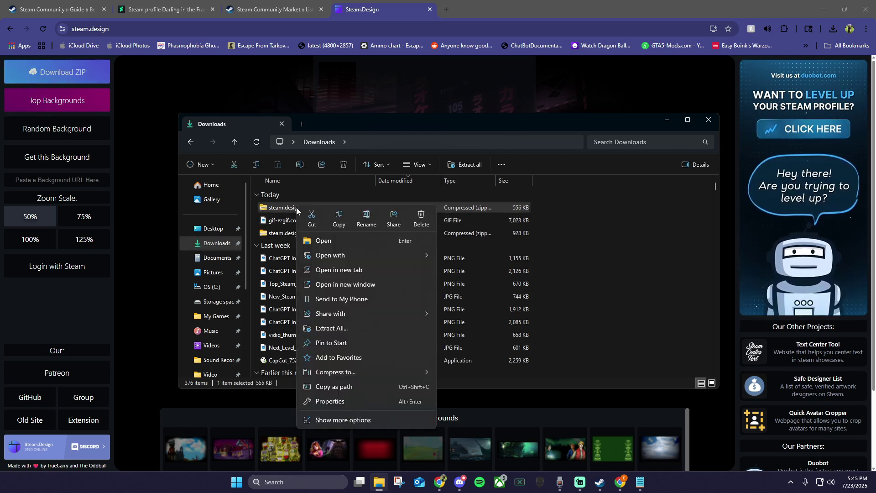
click(340, 328)
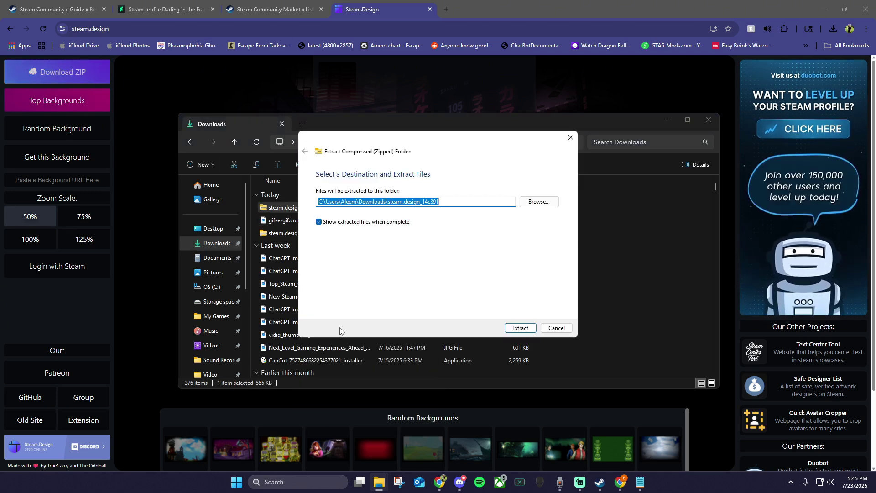
click(541, 204)
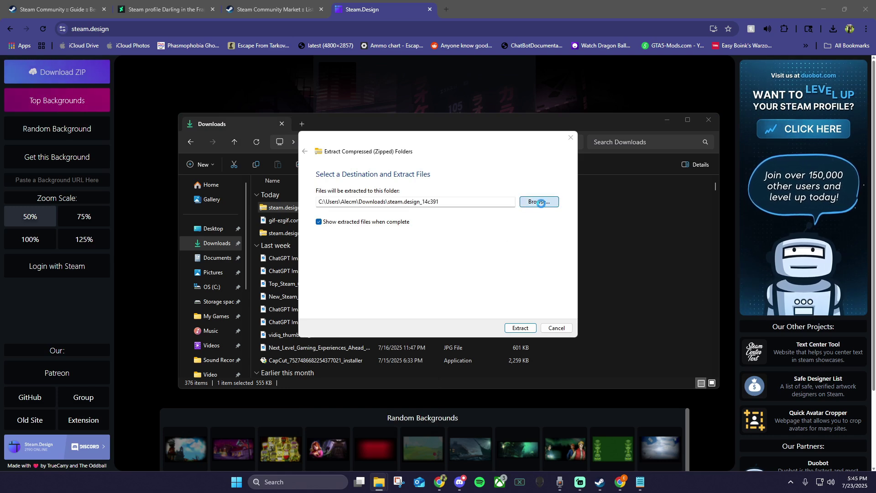
click(335, 238)
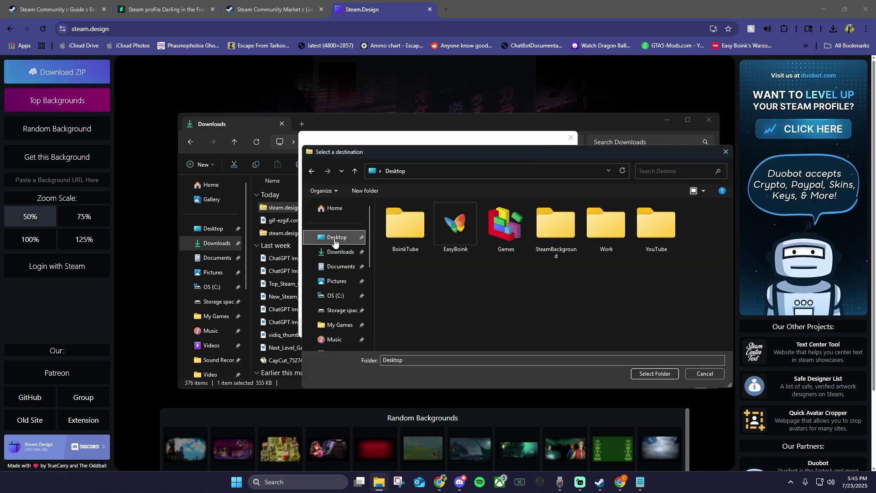
double_click(549, 225)
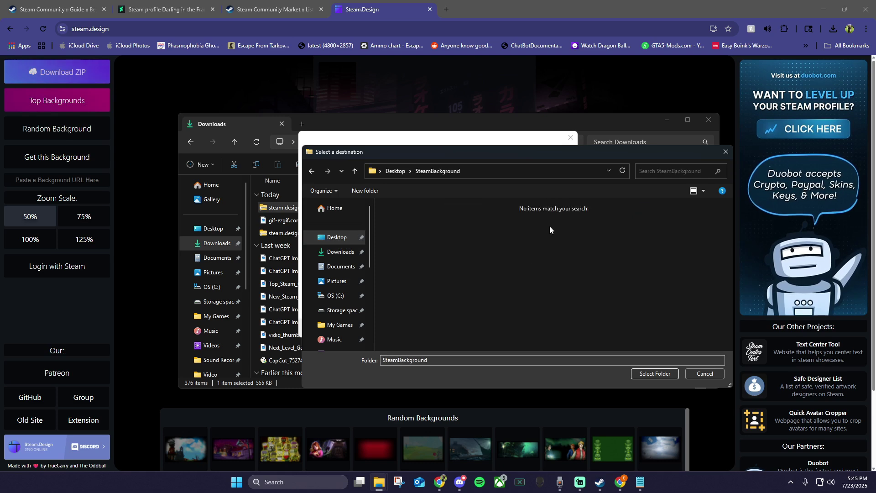
click(641, 373)
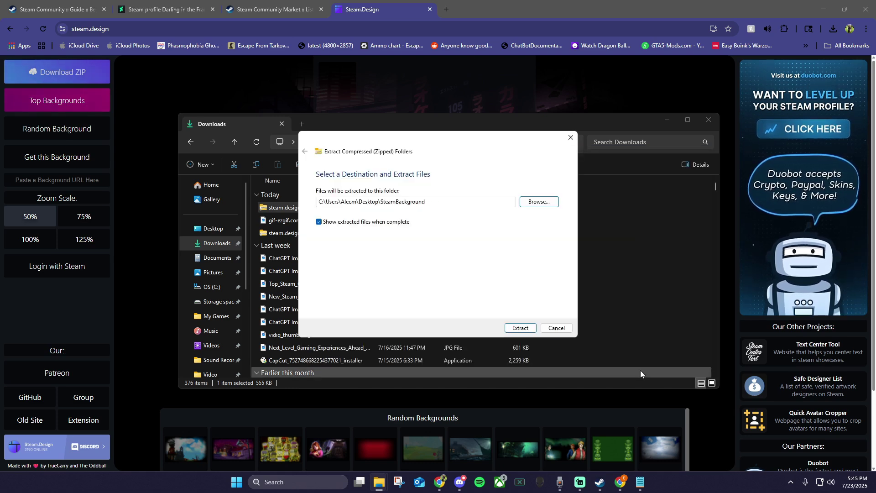
click(528, 327)
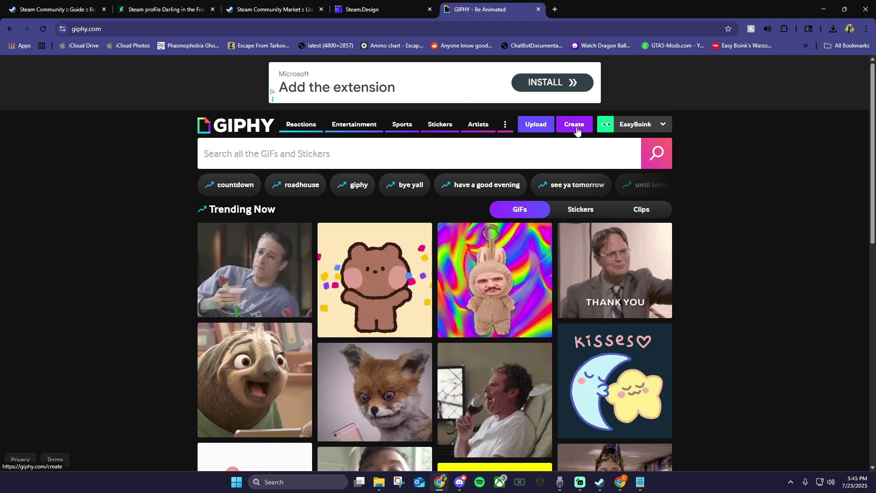
Step: Load Artwork_Featured into GIPHY's creator and add a white GIPHY-style caption near the bottom
click(575, 128)
click(336, 299)
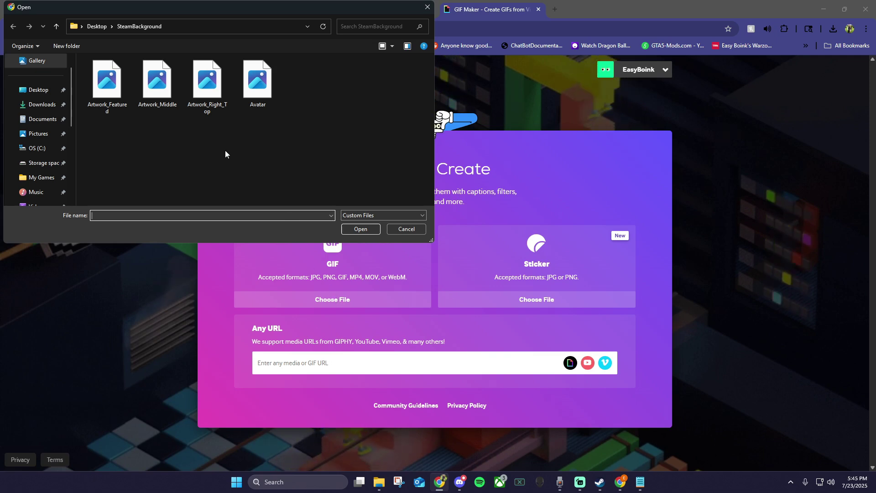
double_click(114, 89)
click(623, 139)
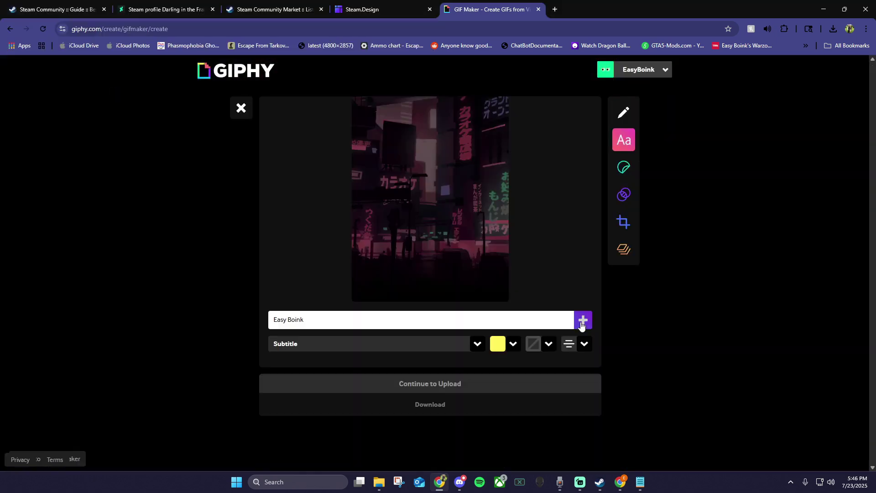
click(470, 342)
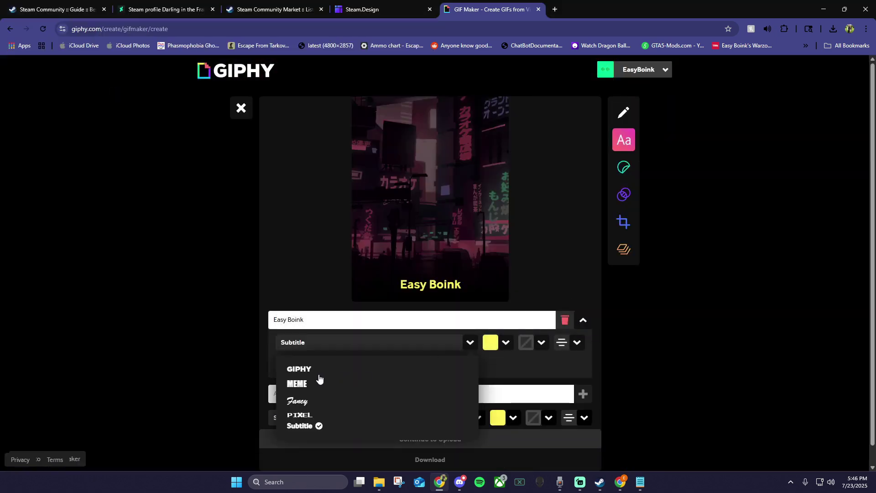
click(300, 403)
click(299, 368)
click(506, 342)
click(401, 390)
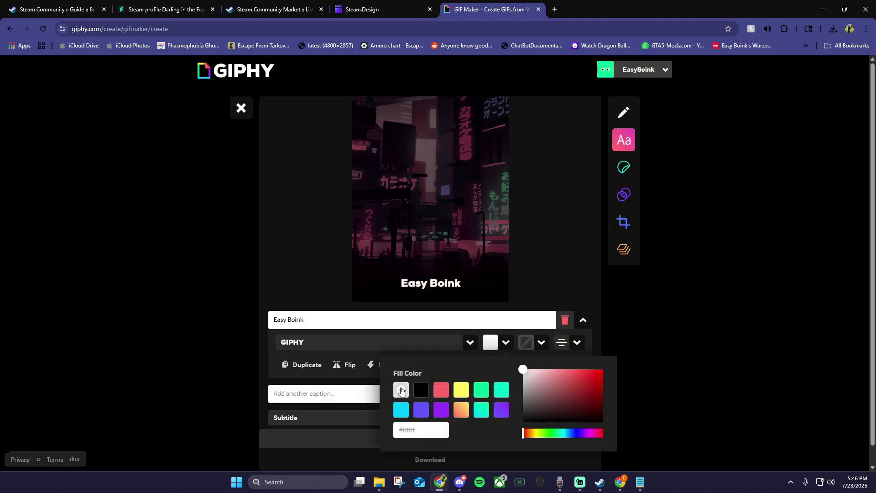
drag(460, 286, 473, 299)
Step: Place the sad-dog sticker mid-GIF, keep no filter, and upload the GIF to GIPHY
click(624, 167)
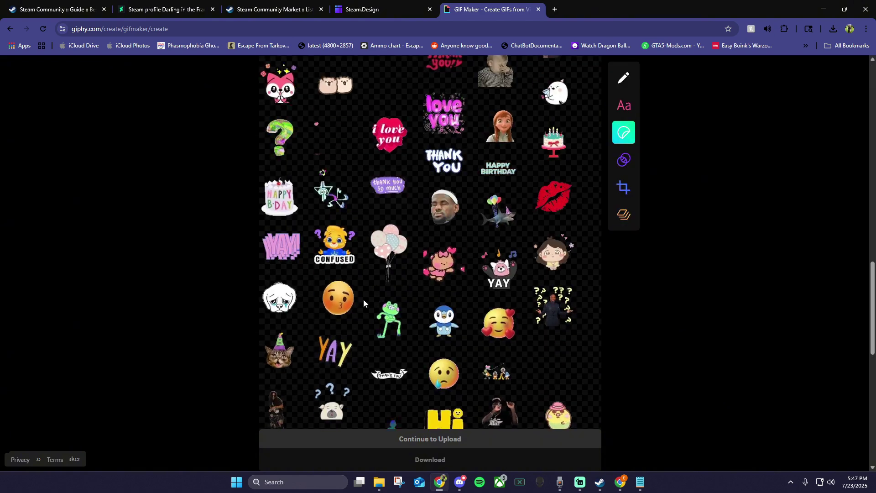
click(279, 301)
drag(402, 199, 472, 214)
click(623, 194)
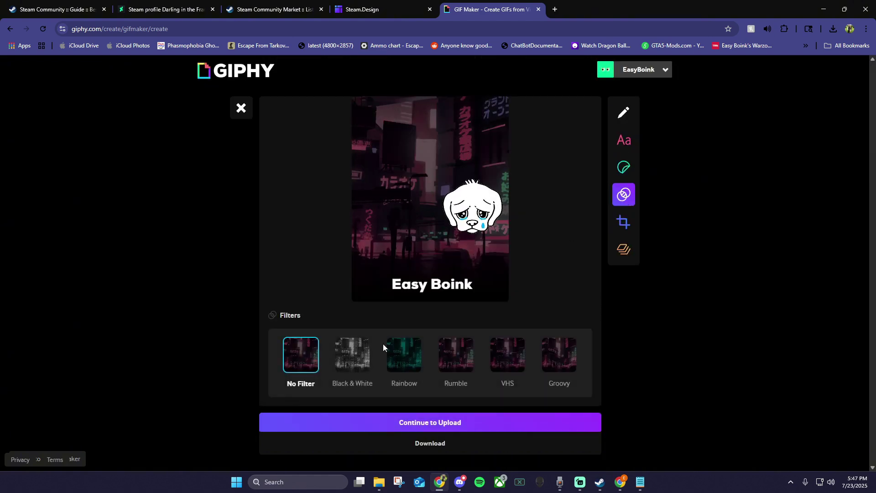
click(354, 362)
click(404, 355)
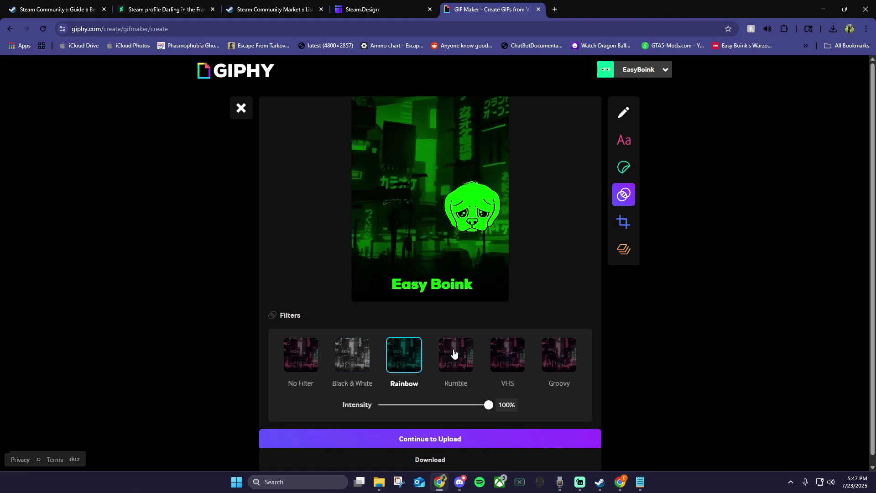
click(301, 356)
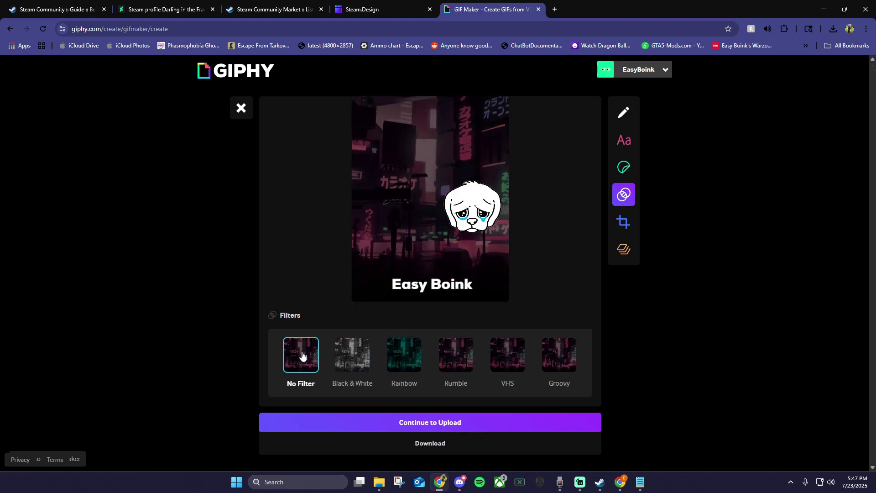
click(439, 423)
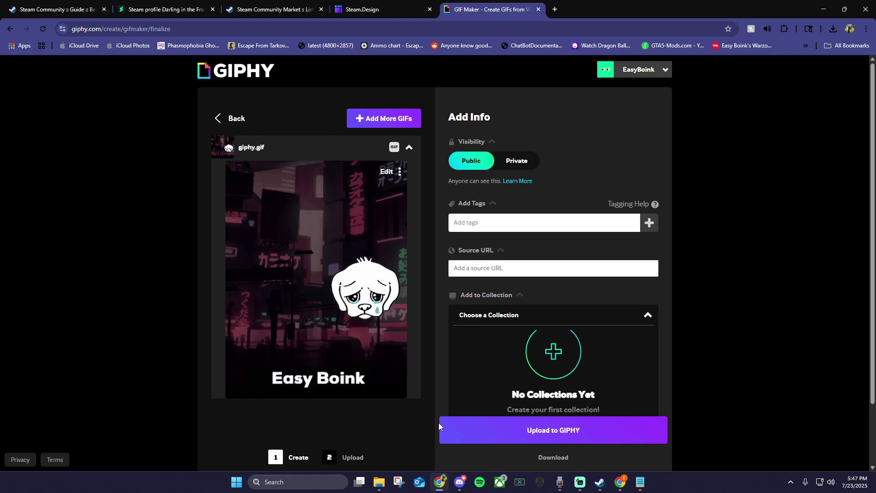
click(534, 432)
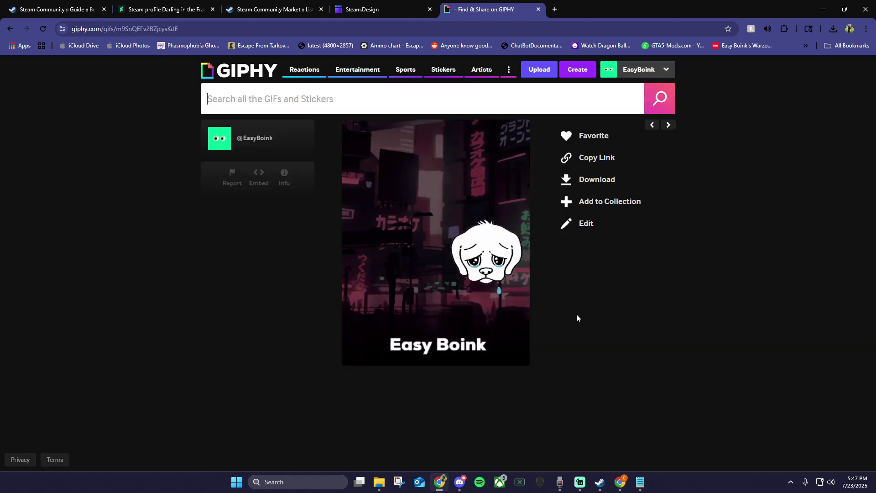
Step: Drag the Desktop's 'gif' file into the SteamBackground folder and minimize Explorer
click(379, 482)
click(356, 288)
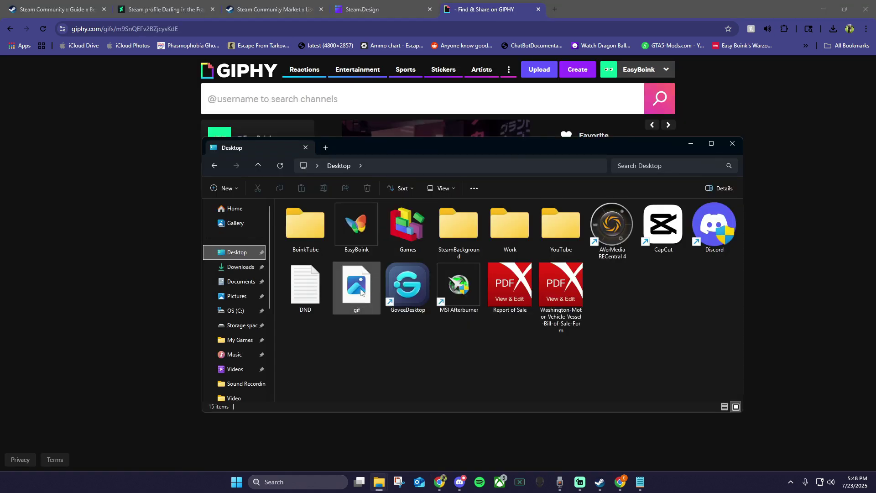
drag(356, 287, 463, 223)
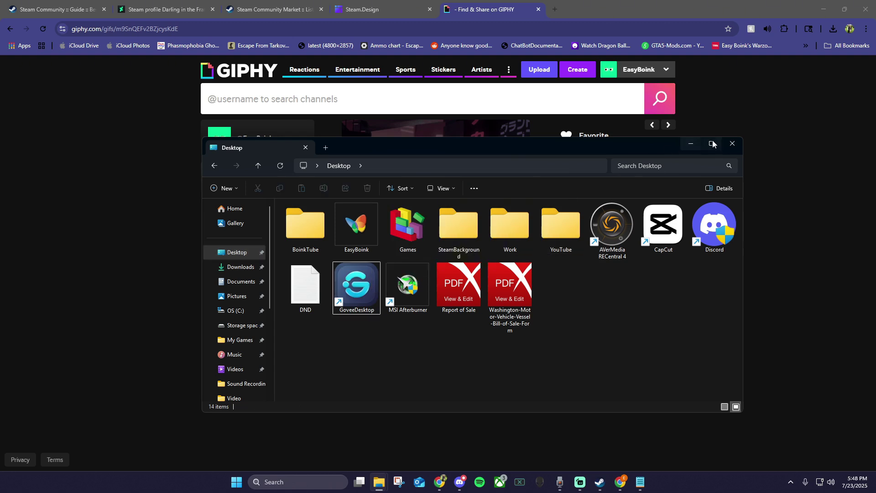
click(693, 143)
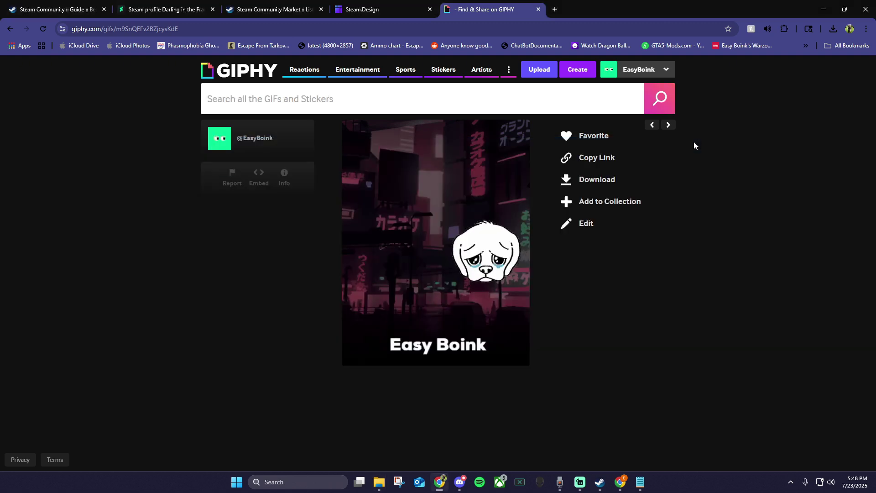
Step: Go to ezgif.com and upload gif.gif from SteamBackground to the animated GIF resizer
click(213, 28)
text(ezgif.c)
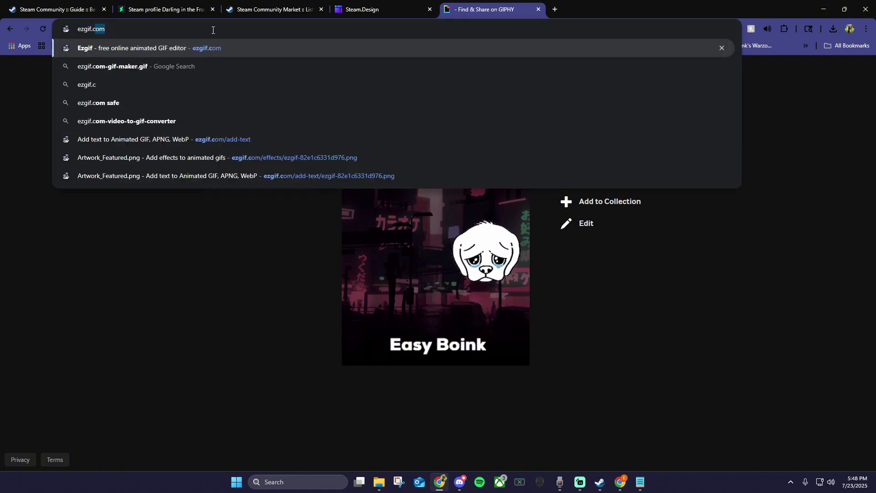
key(Return)
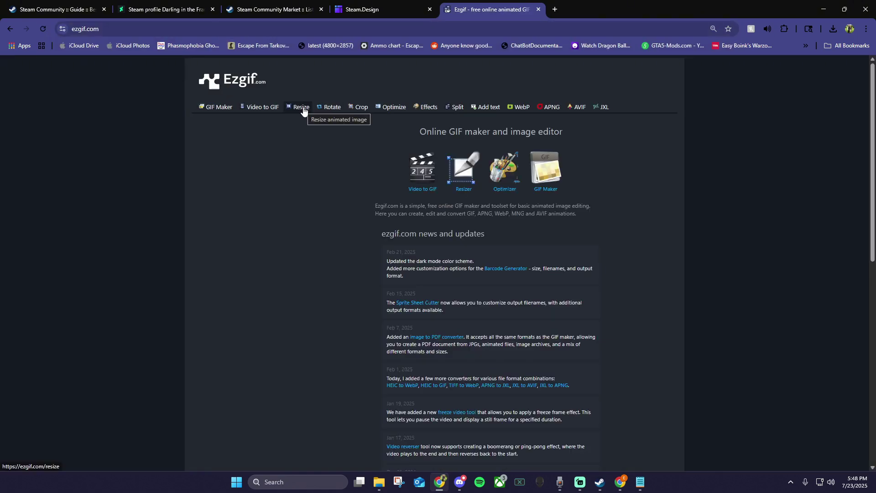
click(302, 108)
click(356, 208)
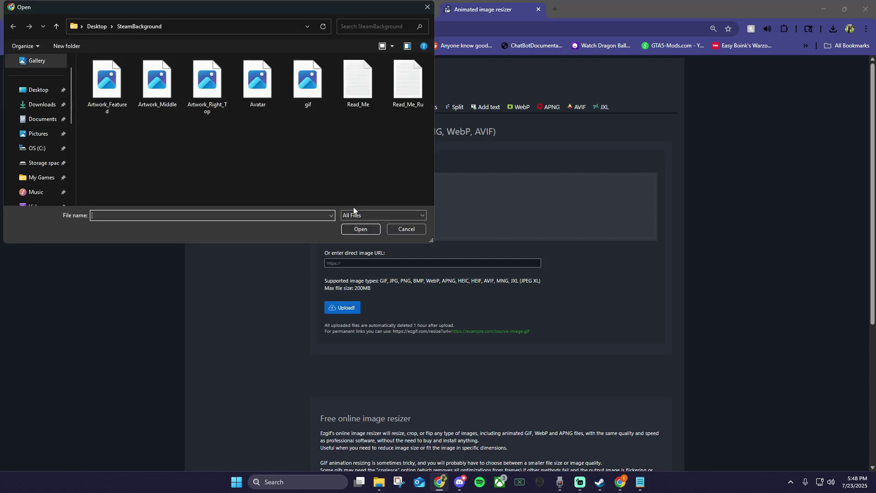
double_click(308, 85)
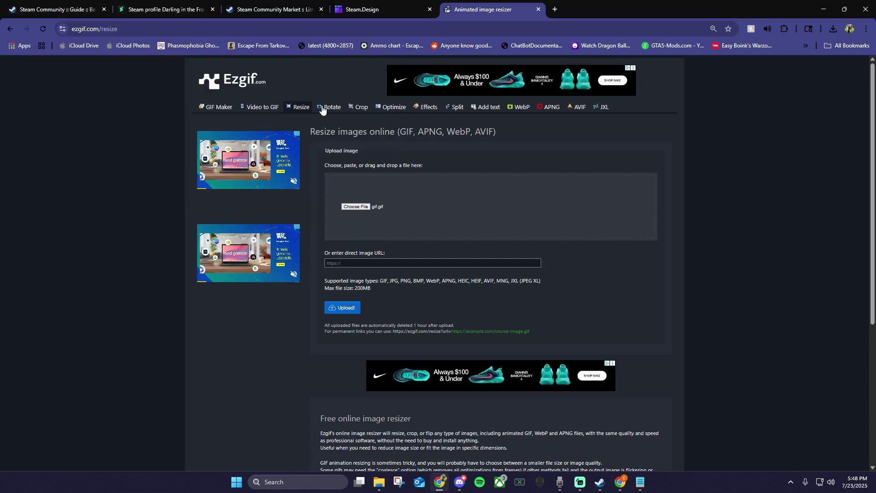
click(341, 308)
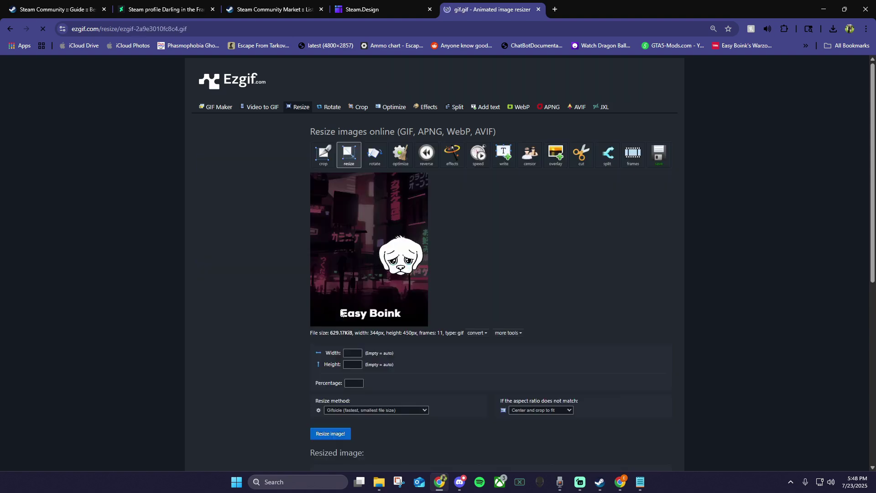
Step: Resize the GIF to 630 pixels wide, keeping the original aspect ratio
click(547, 410)
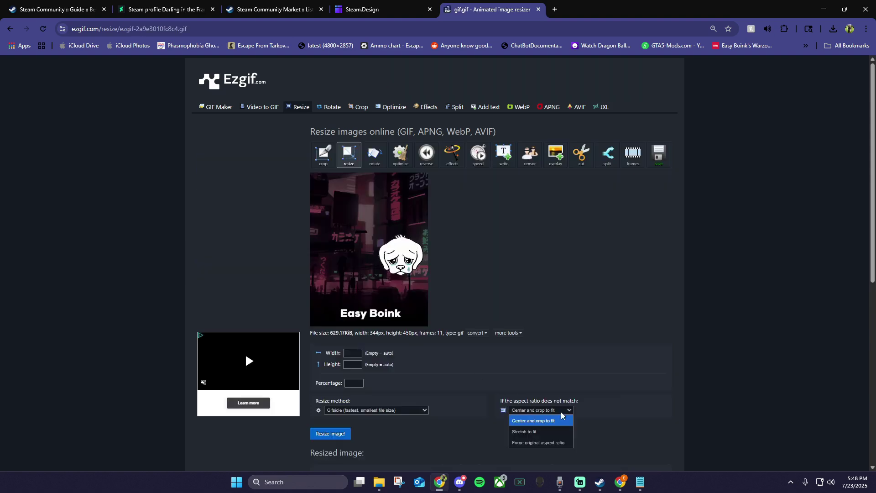
click(544, 447)
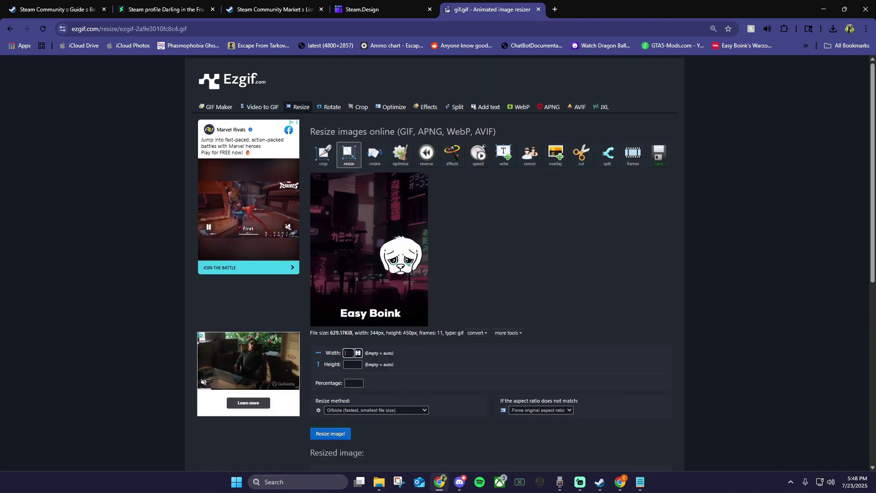
click(352, 353)
text(630)
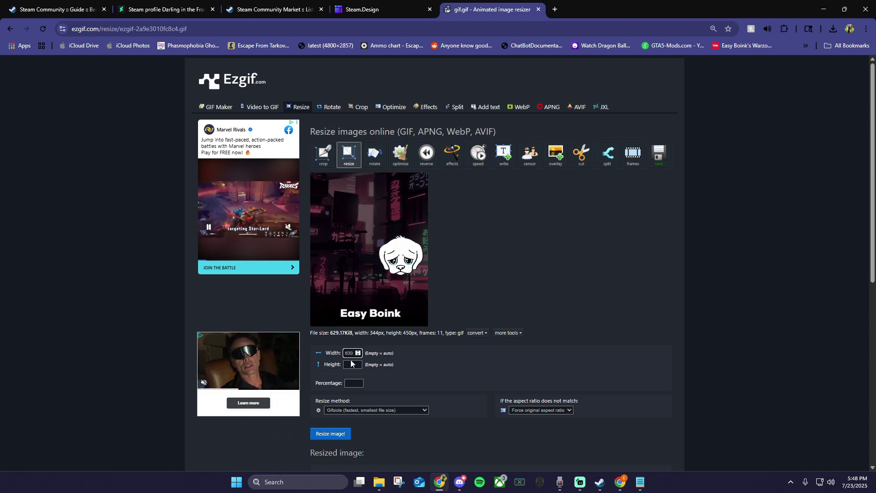
click(328, 435)
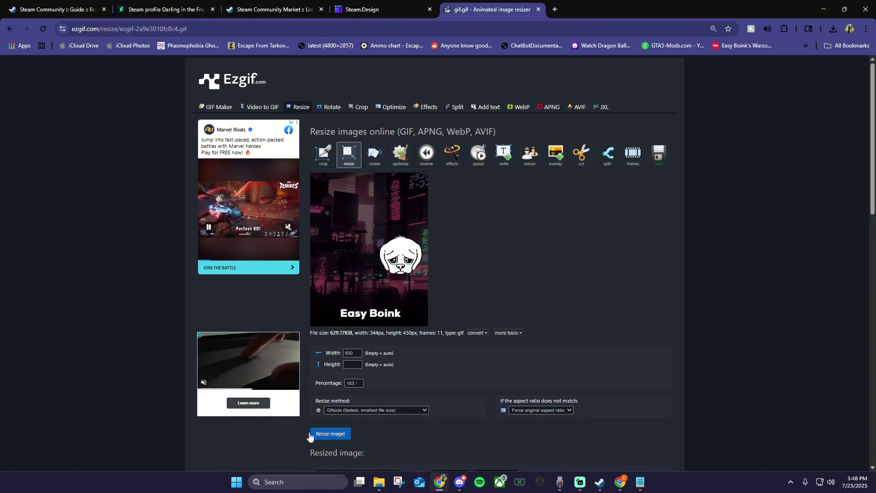
Step: Download the resized GIF and move it from the Desktop into the SteamBackground folder
scroll(273, 381, down, 1)
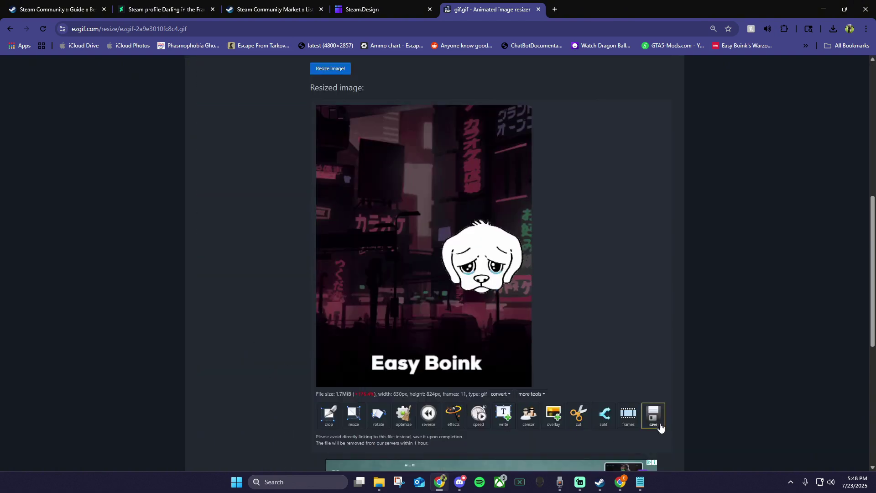
click(658, 423)
click(368, 303)
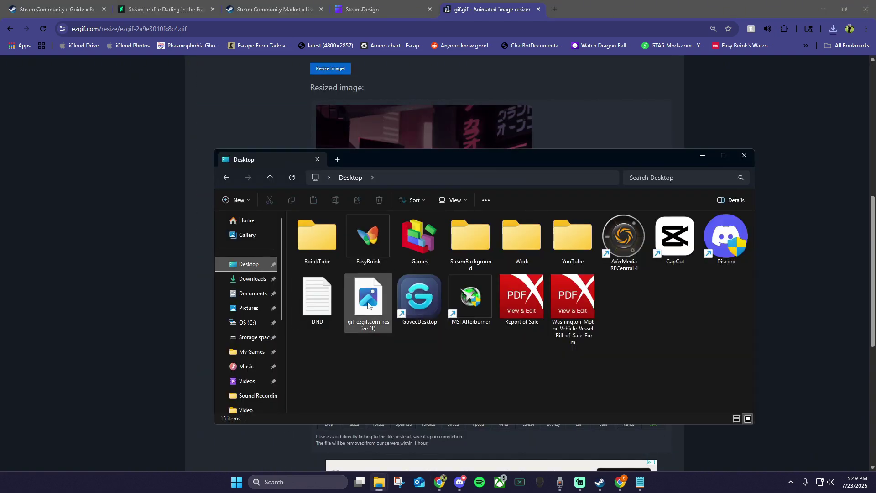
drag(400, 276, 464, 233)
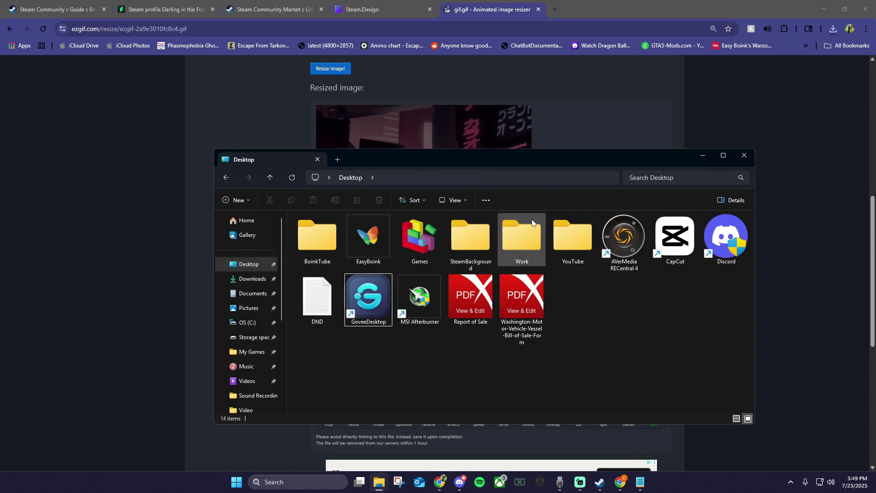
Step: Close File Explorer and open the Artwork page of the Steam profile
click(749, 157)
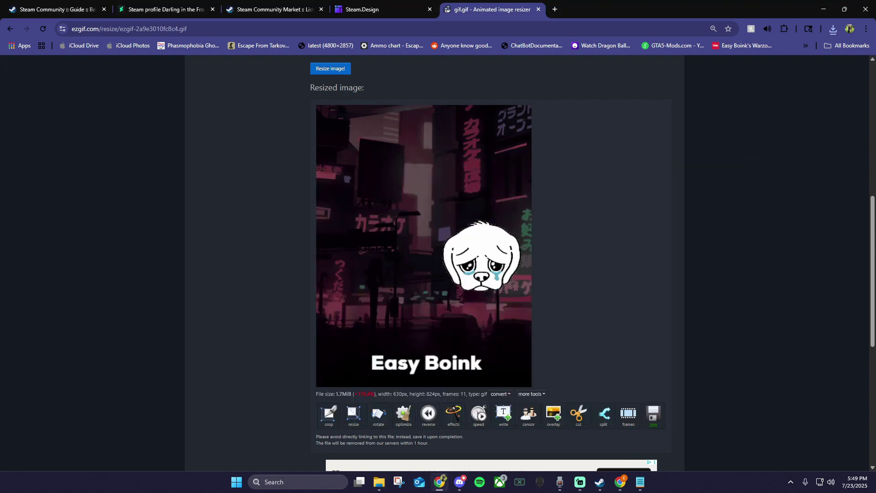
key(ctrl+1)
scroll(630, 263, down, 4)
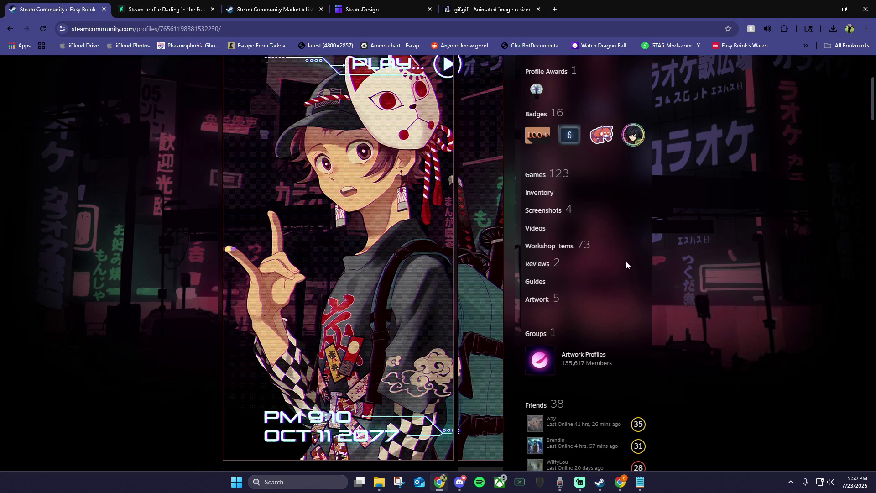
click(546, 305)
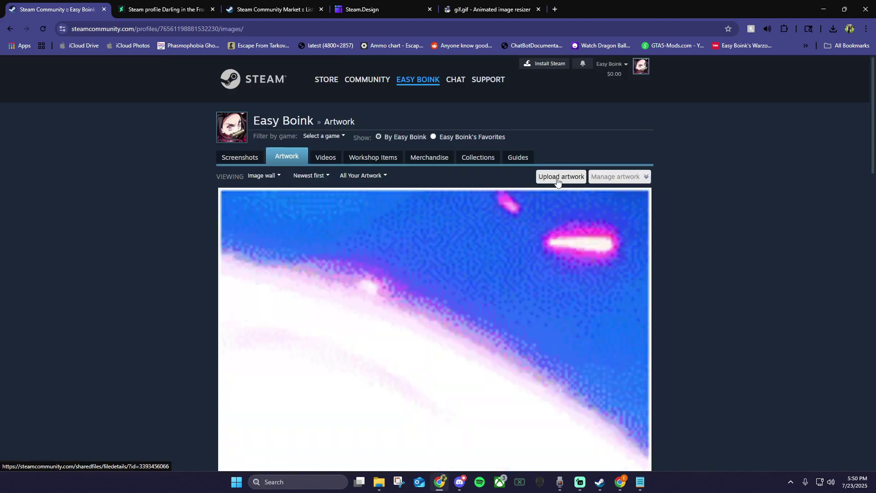
Step: Start a Not Game Specific artwork upload and attach gif-ezgif.com-resize (1).gif
click(556, 178)
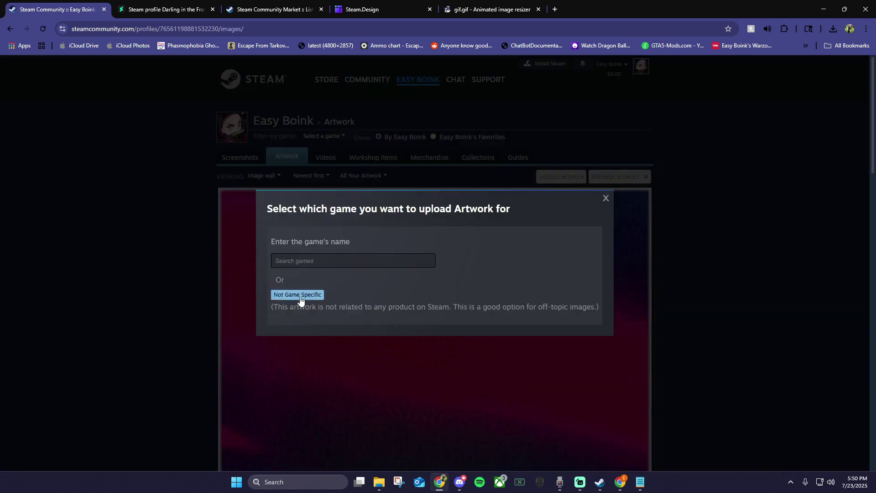
click(299, 295)
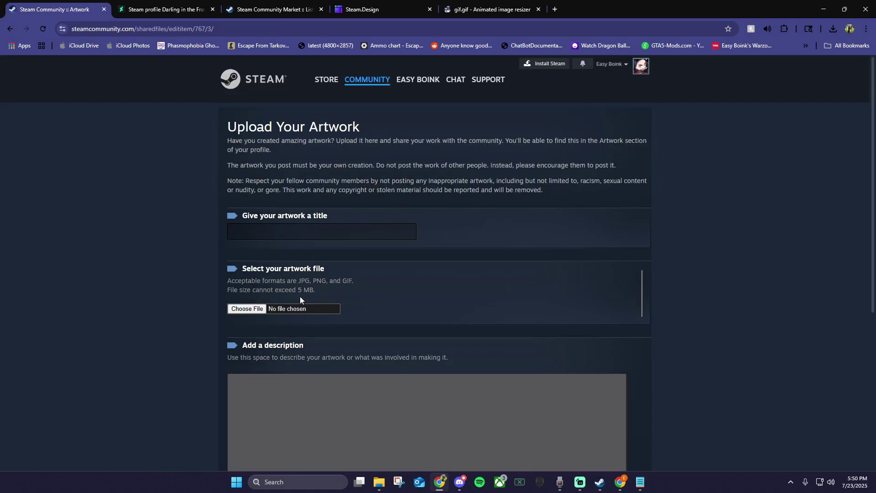
click(274, 233)
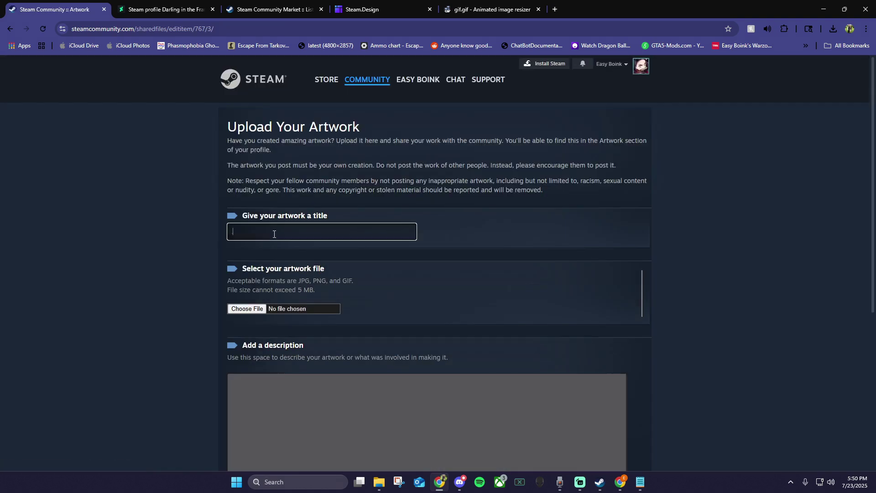
click(255, 308)
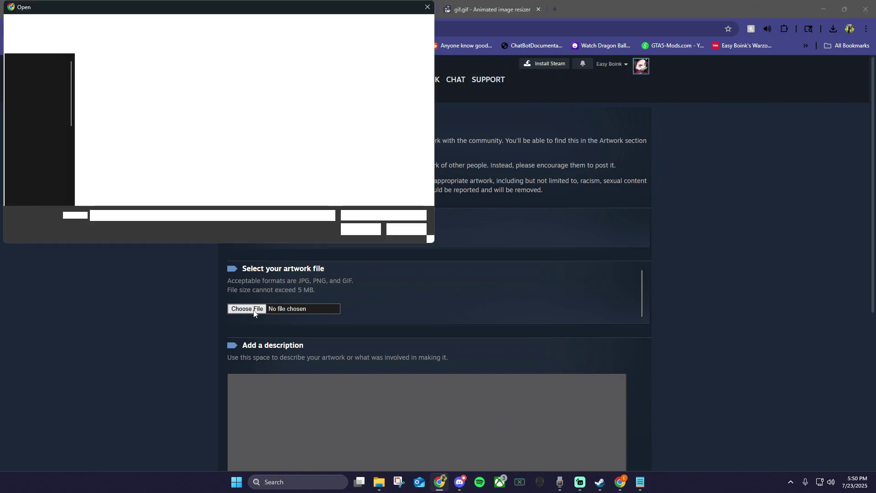
double_click(355, 80)
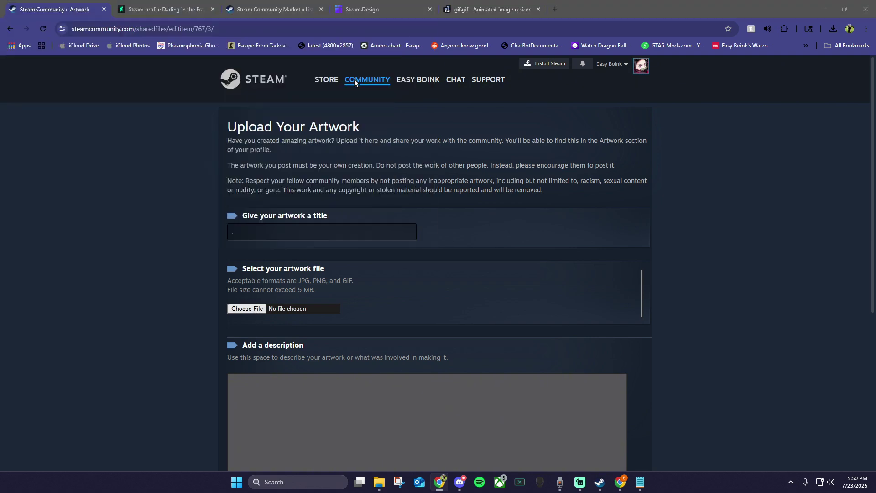
scroll(466, 234, down, 7)
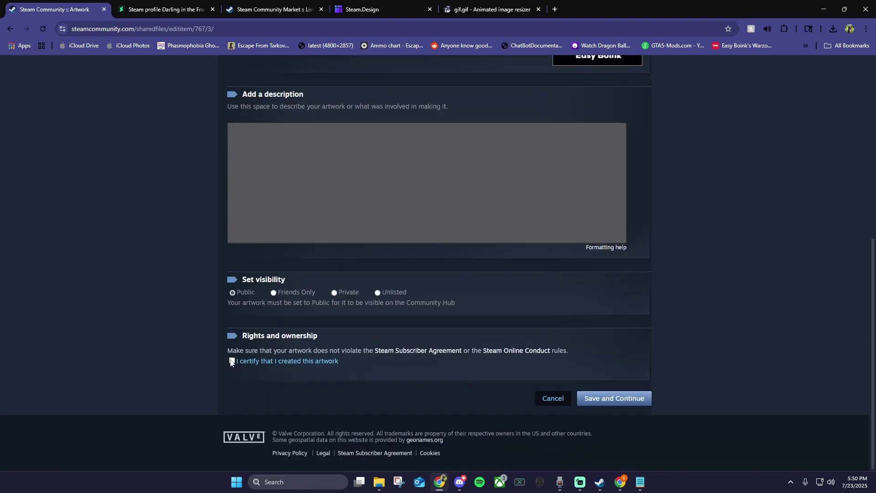
Step: Run the jQuery command in the DevTools console to set width 1000 and height 1
right_click(460, 268)
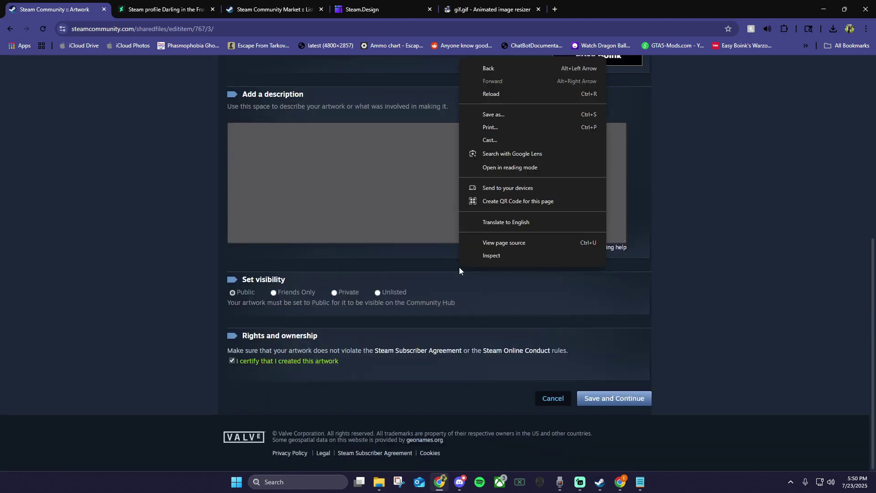
click(494, 257)
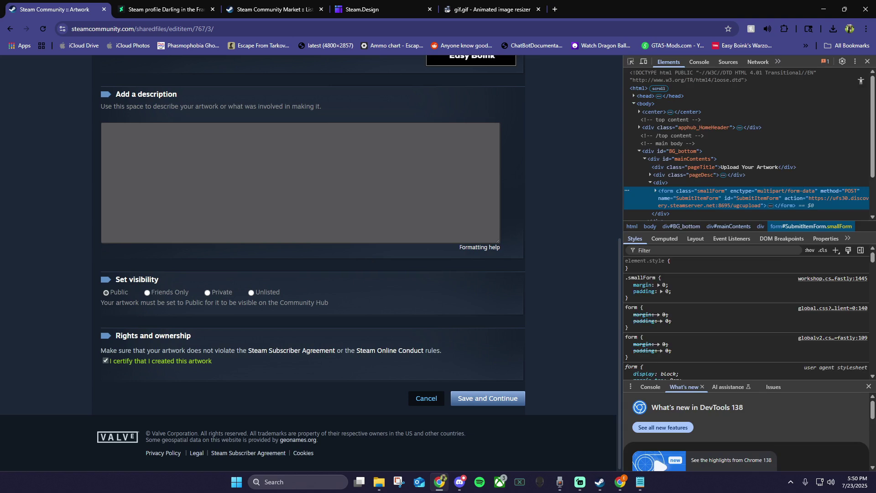
click(703, 61)
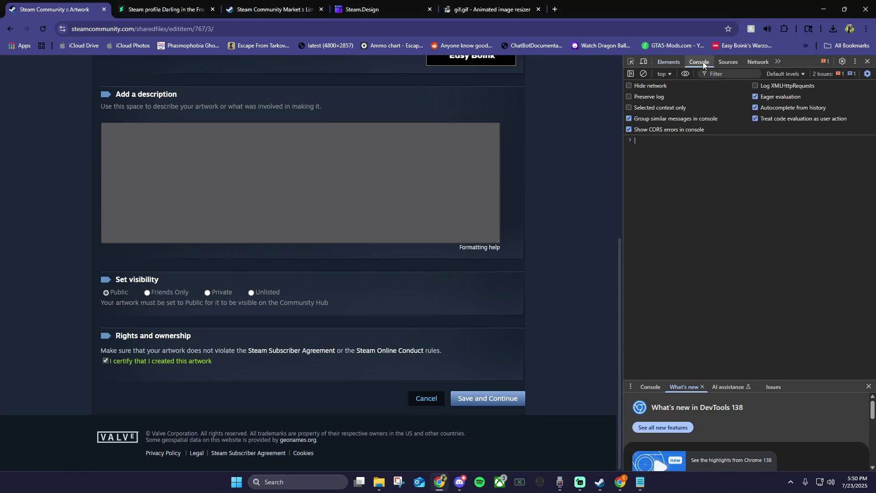
text($J('#image_width').val(1000).attr('id',''),$J('#image_height').val(1).attr('id','');)
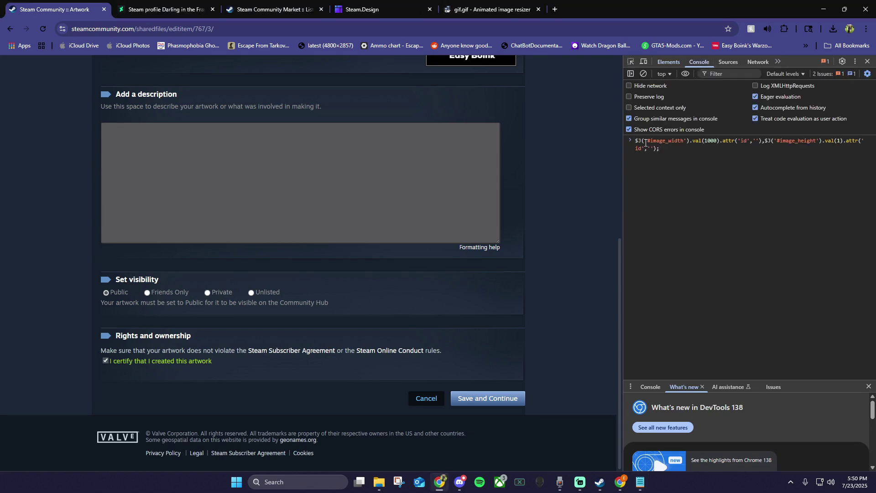
key(Return)
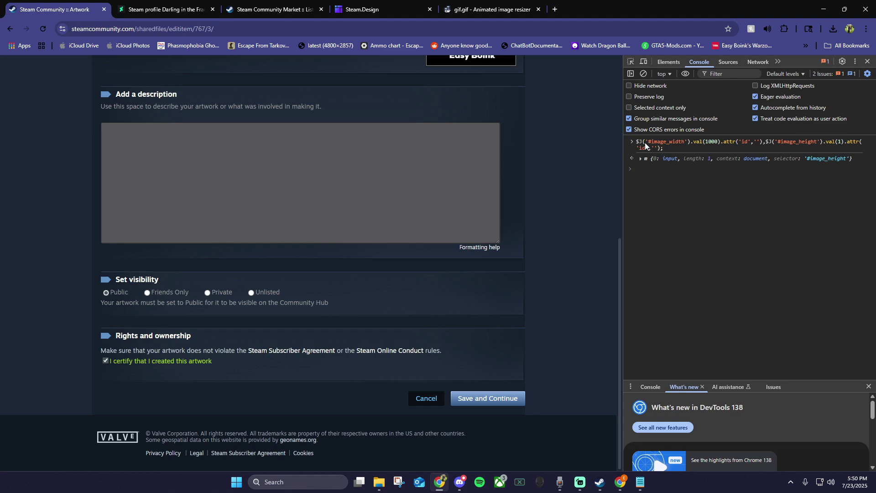
click(867, 62)
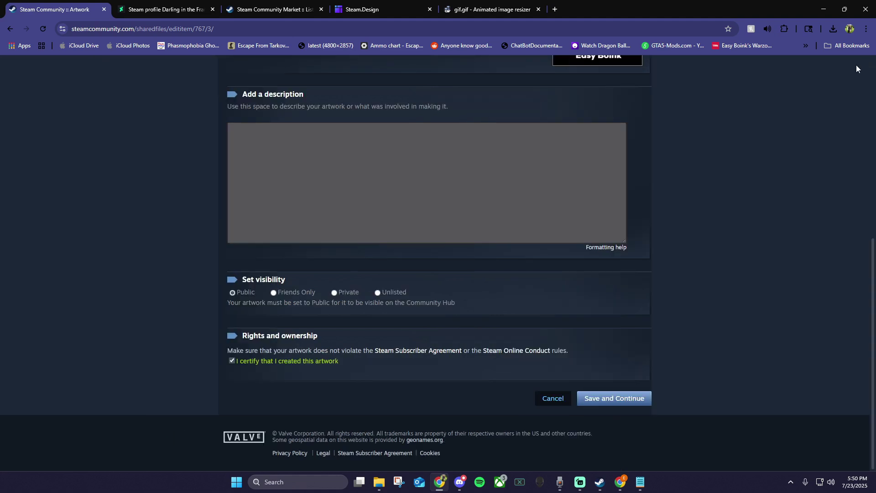
Step: Submit the GIF artwork and select it for the profile's Artwork Showcase
click(599, 402)
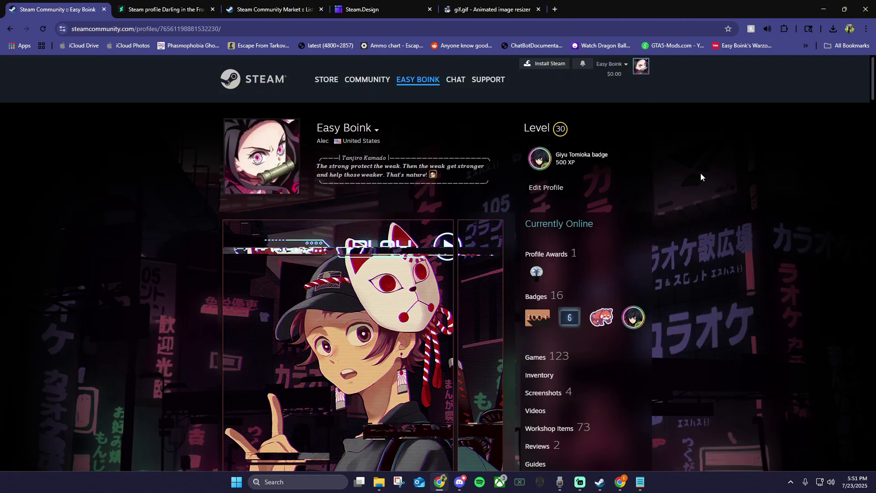
click(542, 191)
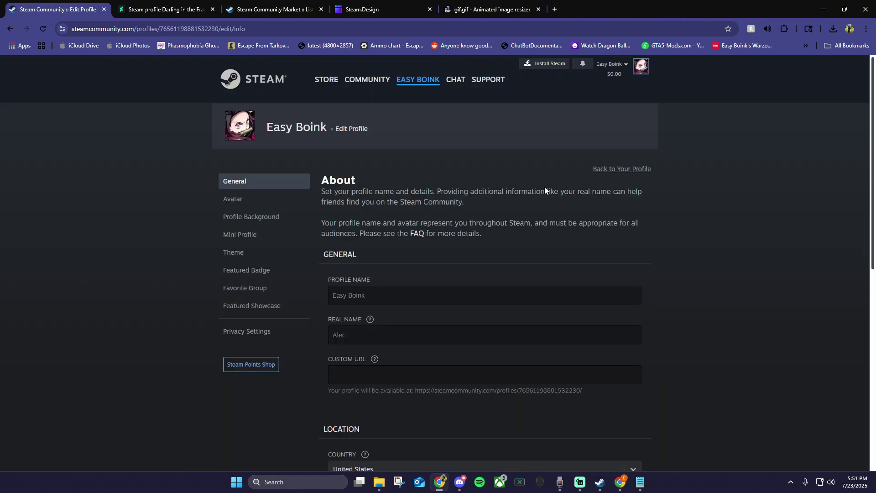
click(254, 324)
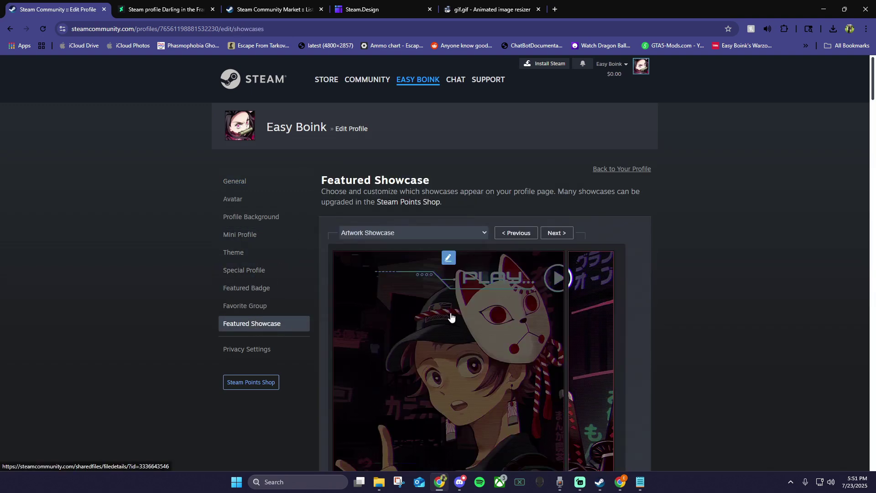
scroll(451, 315, down, 2)
click(449, 168)
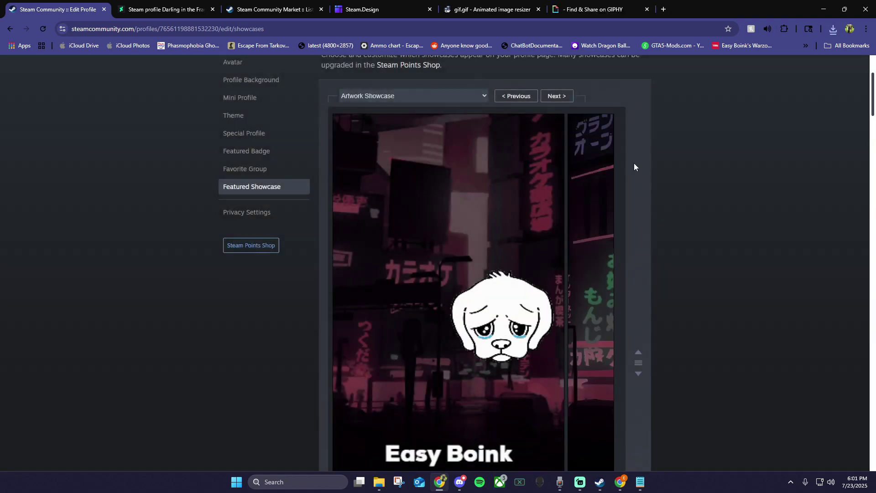
scroll(632, 164, down, 2)
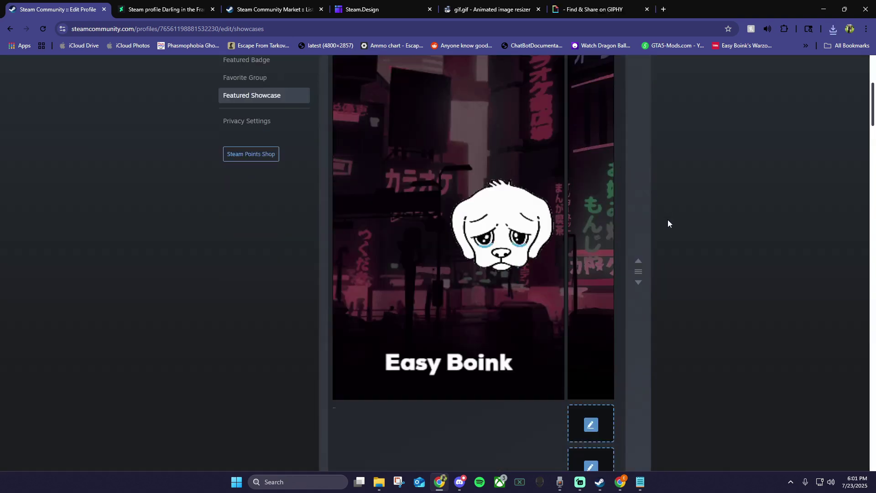
scroll(667, 220, down, 8)
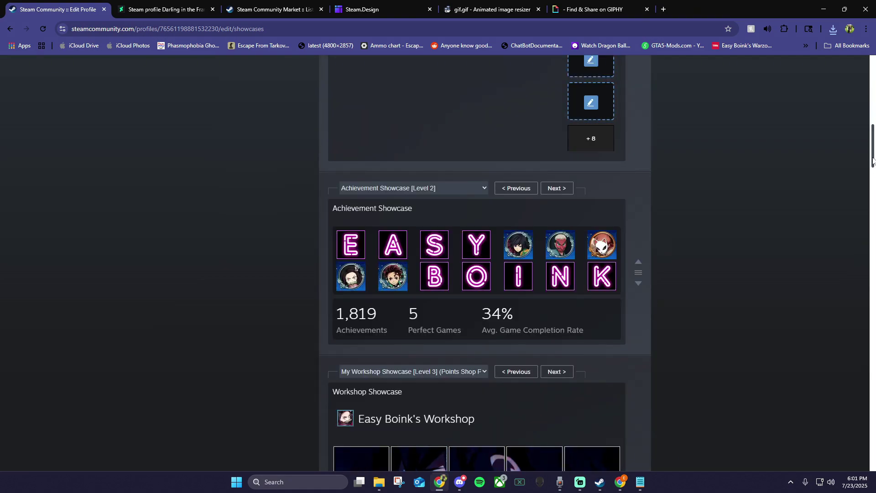
drag(873, 146, 873, 466)
click(586, 351)
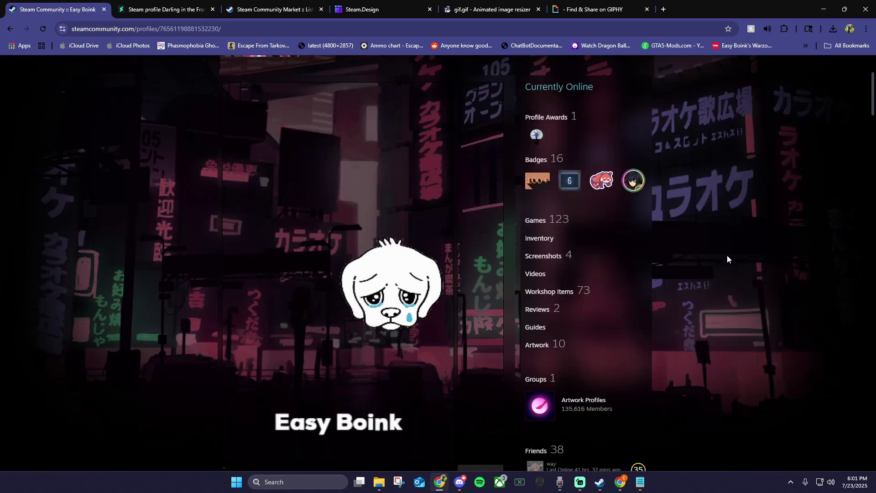